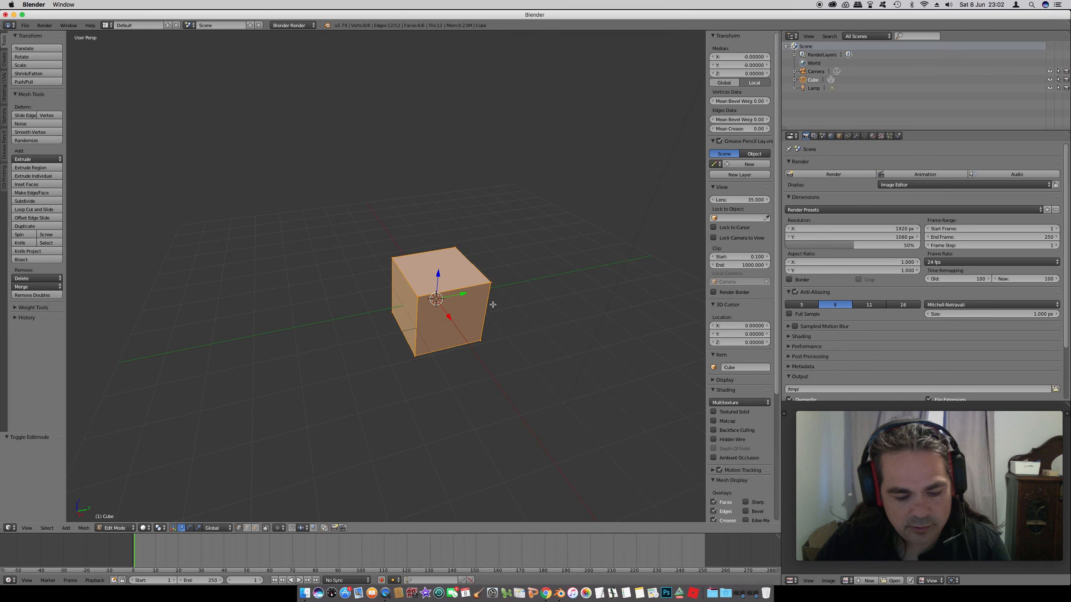
Turn on the Screencast Keys display for the viewport
key(w)
click(493, 305)
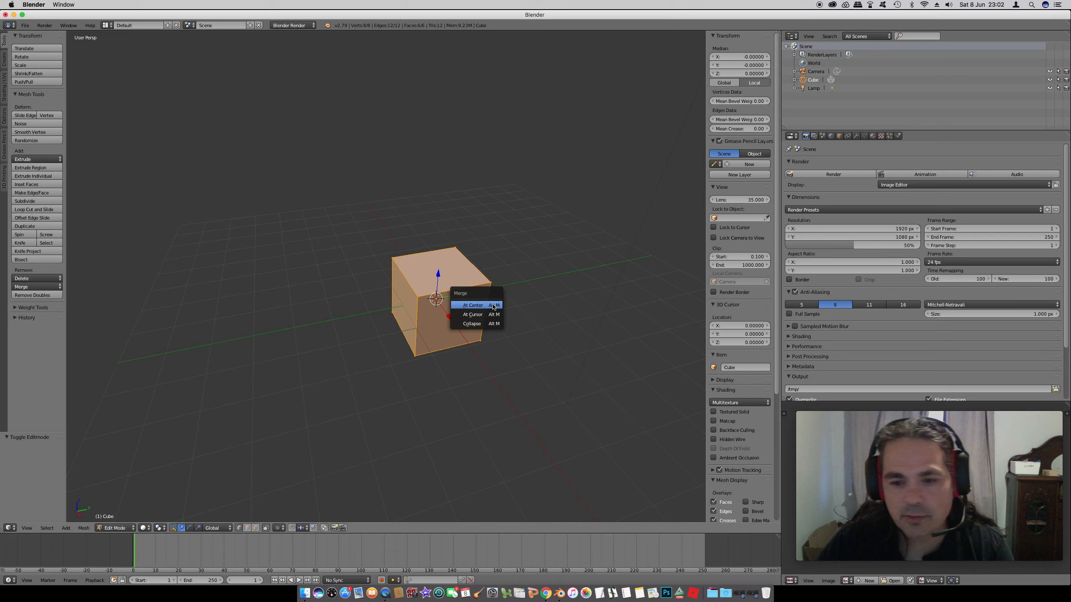
scroll(742, 464, down, 10)
click(743, 515)
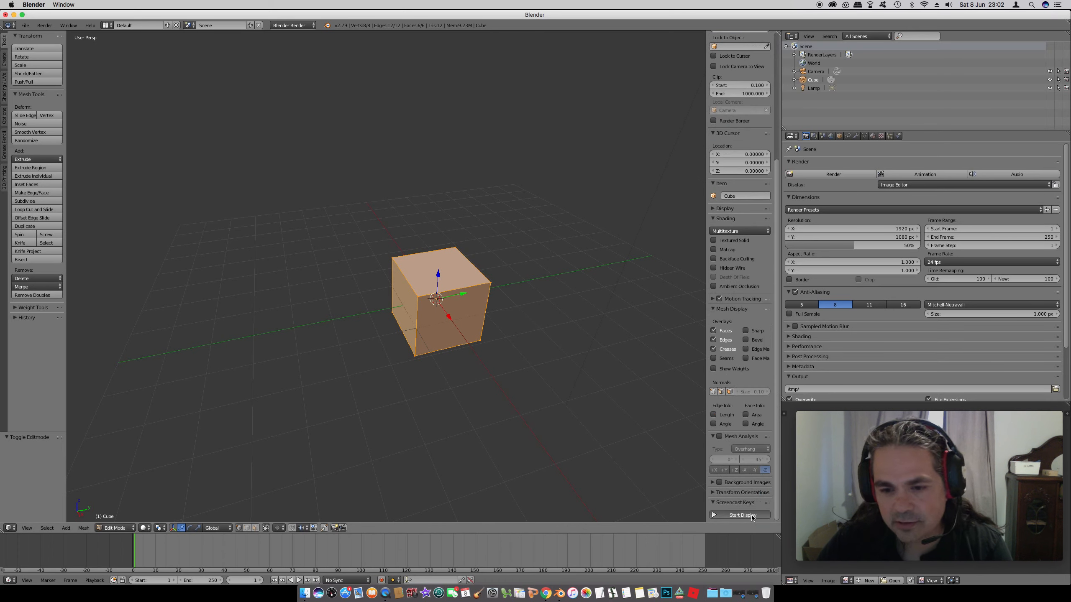
Merge all the cube's vertices at center into a single vertex and run Remove Doubles on it
mouse_move(483, 359)
middle_down()
mouse_move(498, 358)
mouse_move(484, 360)
middle_up()
key(w)
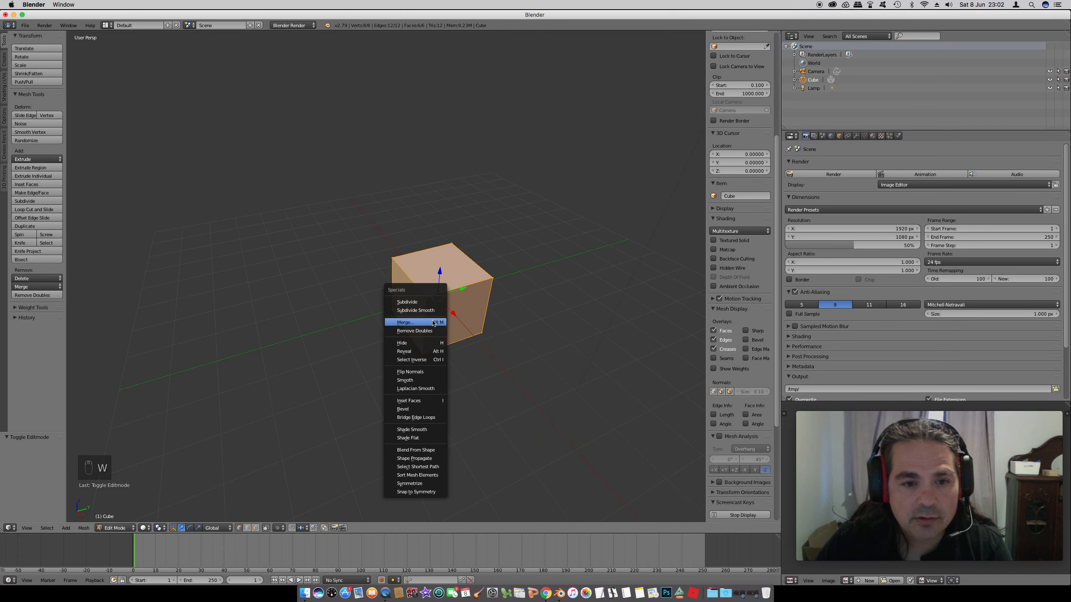
click(434, 321)
click(417, 321)
scroll(459, 301, up, 4)
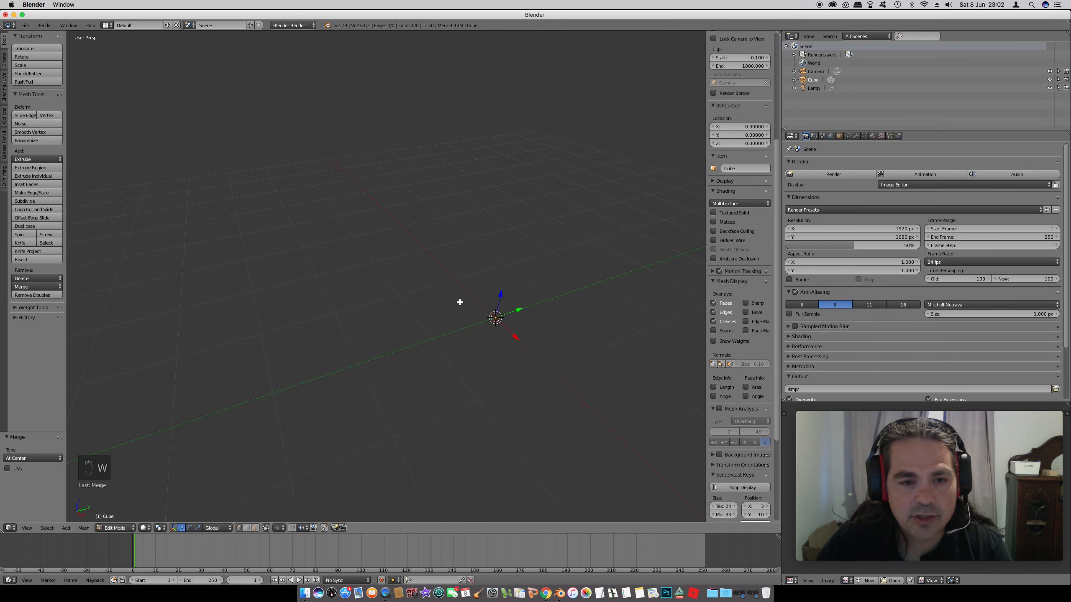
key(w)
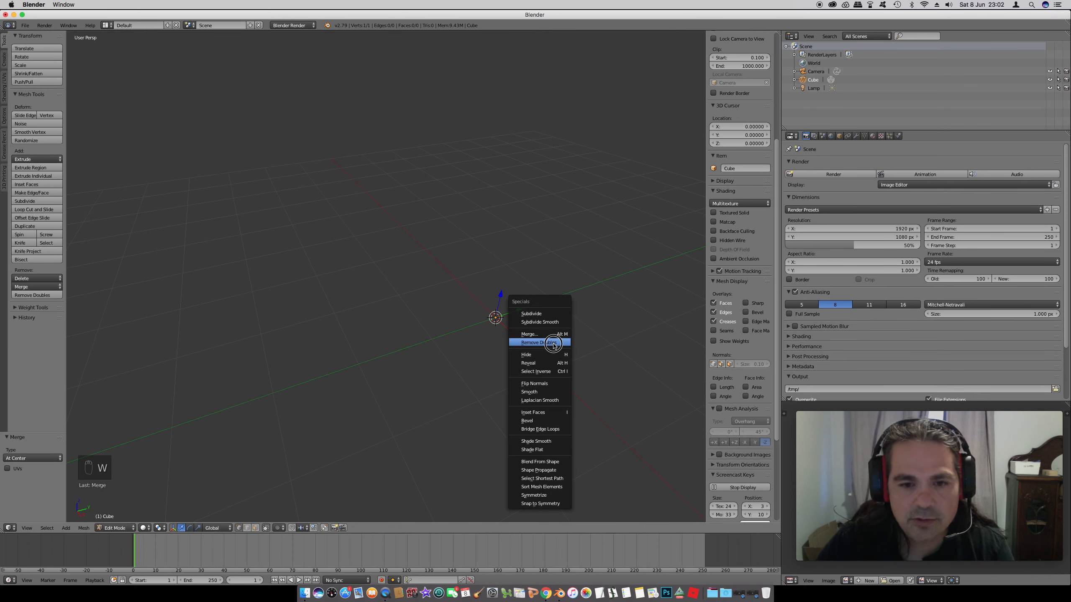
click(555, 345)
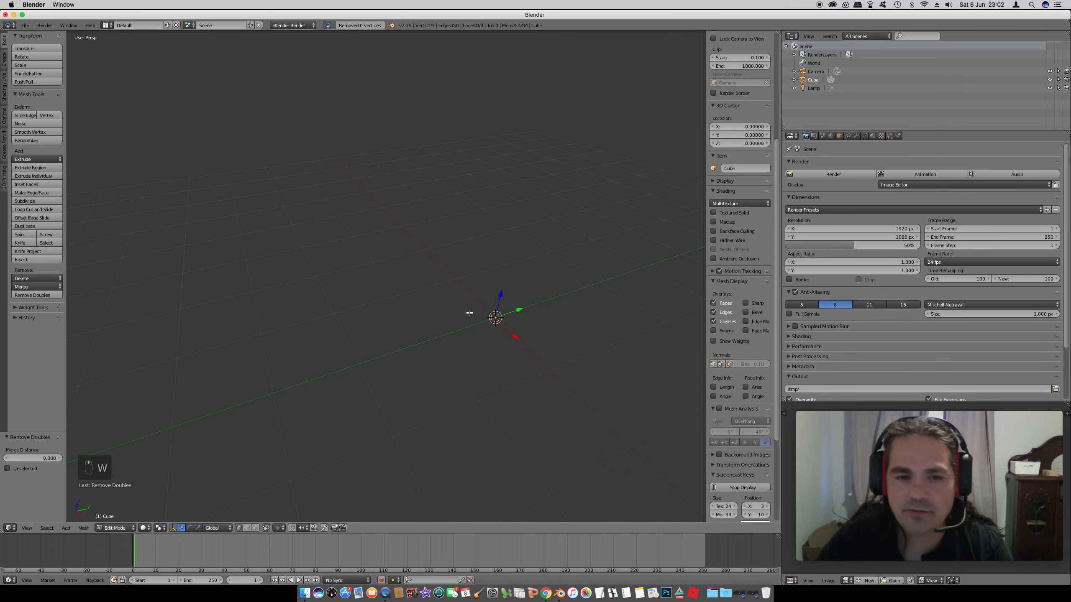
middle_drag(467, 311, 488, 331)
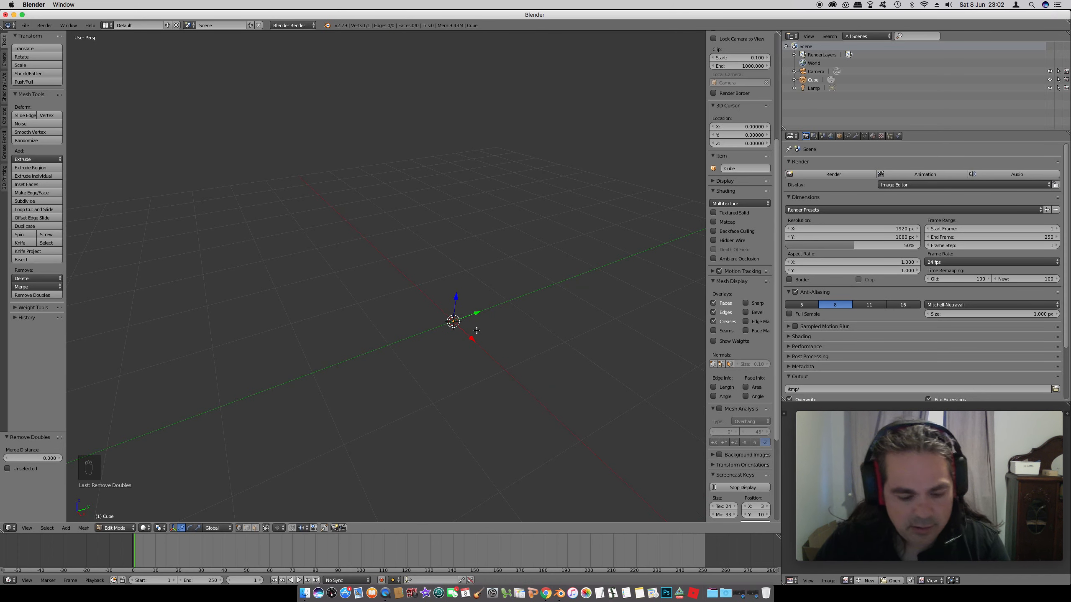
Extrude the single vertex upward along Z as a trunk, then extend it with two more segments as the first branch
key(e)
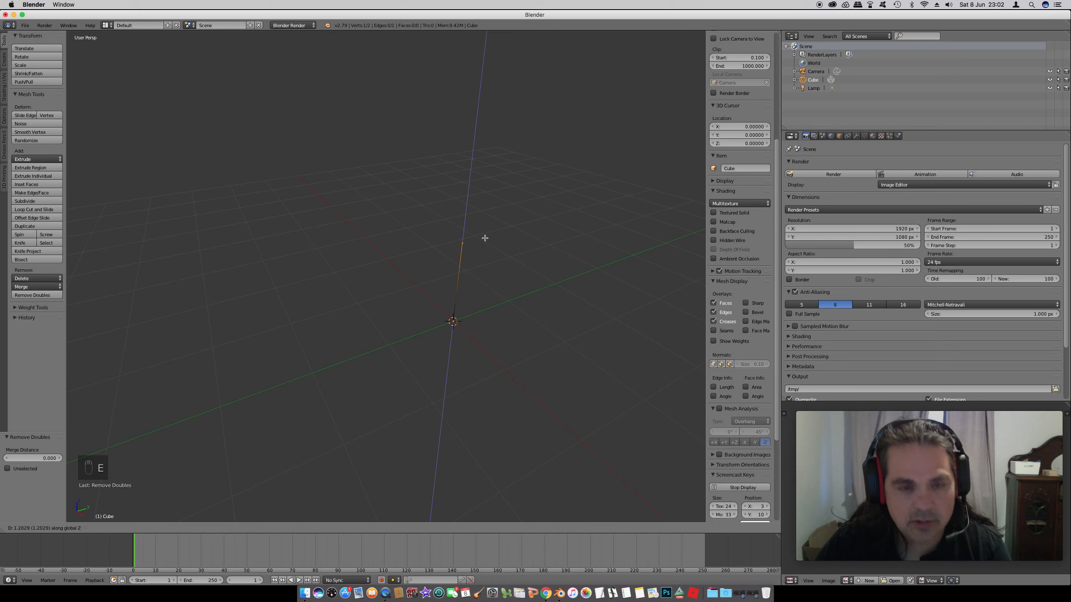
click(480, 226)
middle_drag(495, 294, 464, 306)
key(e)
click(469, 263)
key(e)
click(472, 209)
Extrude a second branch of three segments from the vertex at the top of the trunk
right_click(415, 258)
key(e)
click(425, 240)
key(e)
click(403, 192)
key(e)
click(436, 190)
Extrude a third branch of two segments from the trunk's fork vertex, spreading away from the other branches
middle_drag(421, 235, 471, 265)
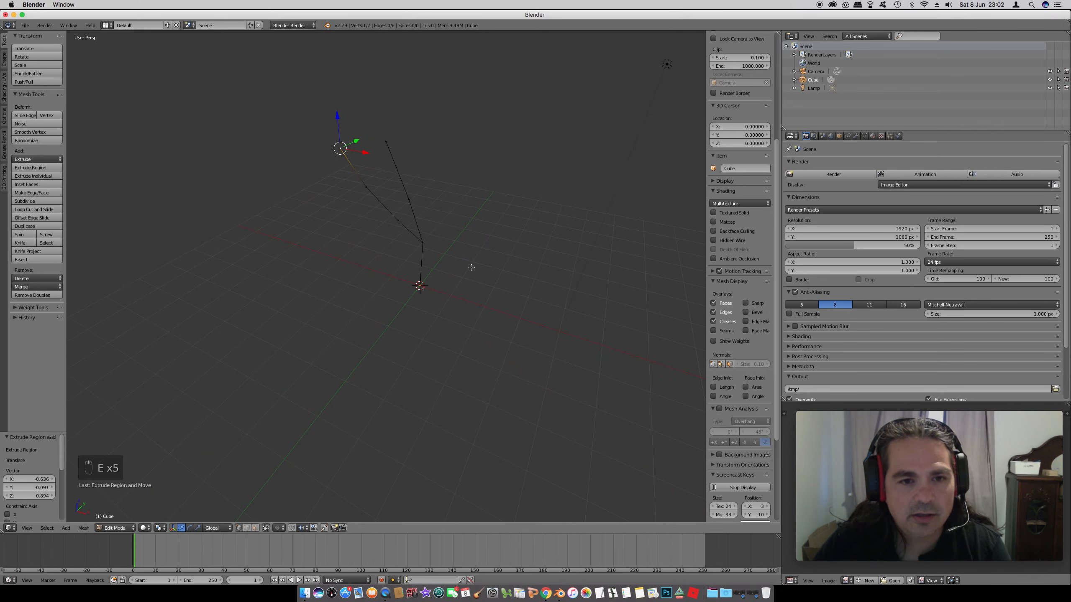
right_click(424, 244)
key(e)
click(469, 211)
key(e)
click(479, 163)
Return to object mode and add a Skin modifier to the branch skeleton
key(Tab)
click(856, 136)
click(826, 165)
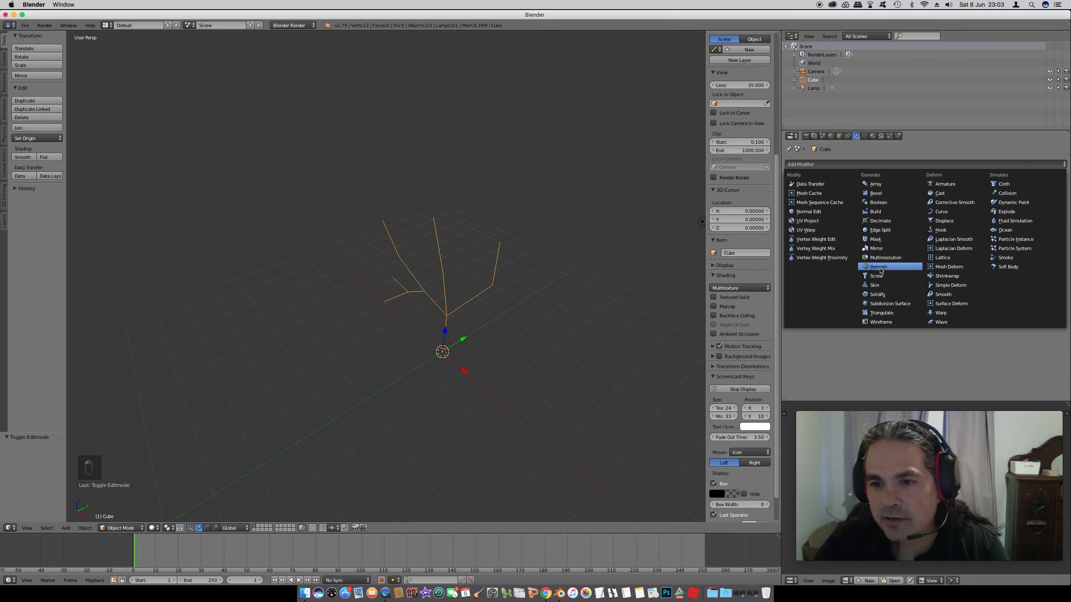
click(875, 285)
middle_drag(539, 344, 490, 335)
Select all vertices of the skeleton in wireframe display and scale down their skin radius for thinner branches
key(Tab)
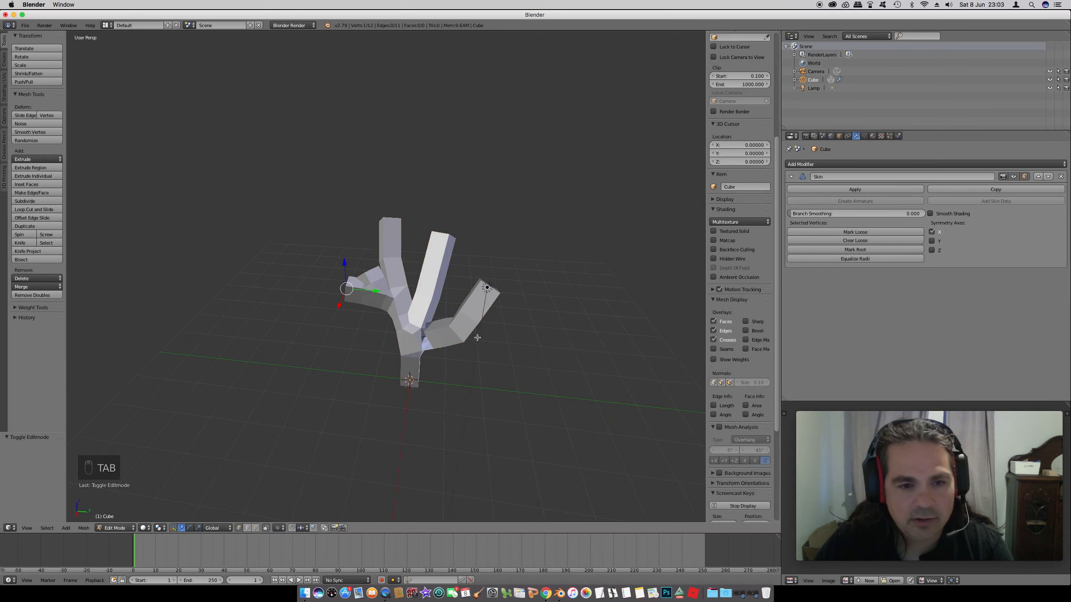
key(a)
key(a)
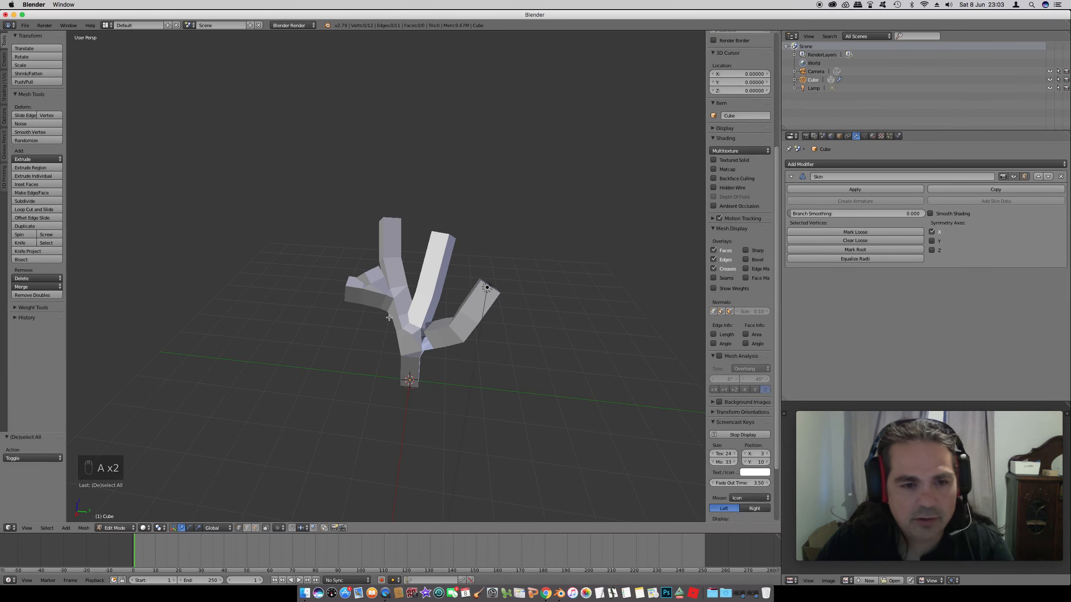
key(a)
key(z)
middle_drag(401, 318, 426, 325)
scroll(408, 318, up, 2)
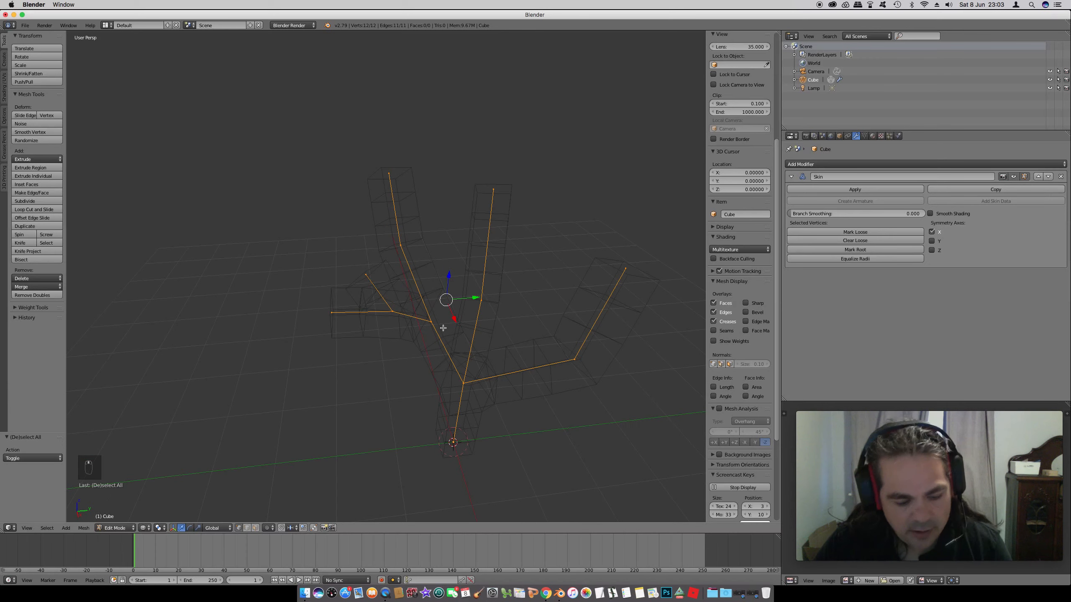
key(ctrl+a)
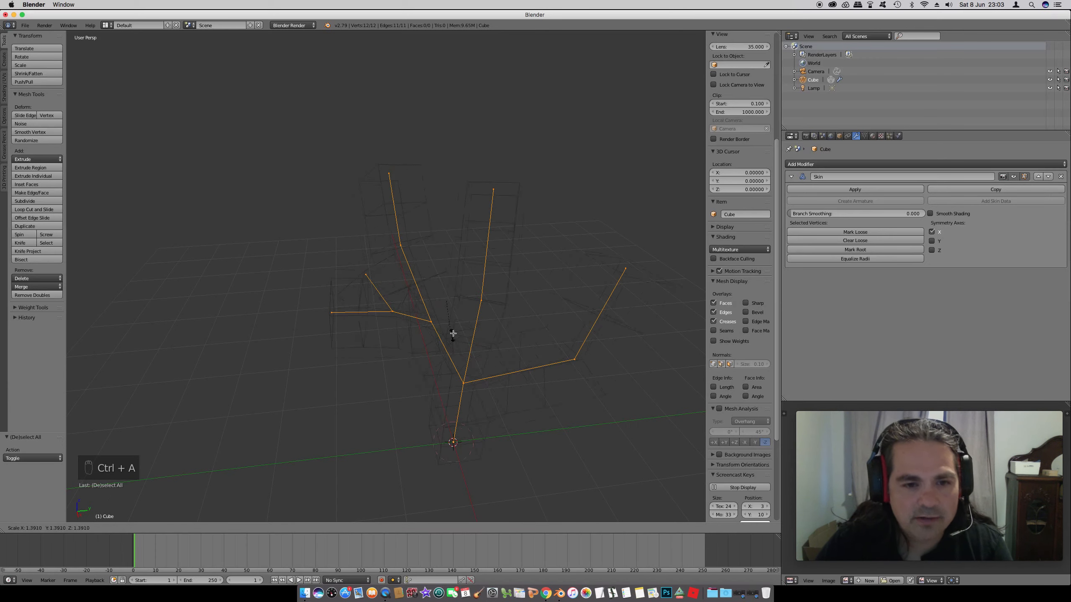
click(454, 297)
middle_drag(514, 370, 698, 285)
Add a Subdivision Surface modifier to the tree in object mode and set its view subdivisions to 3 in solid display
key(Tab)
click(843, 164)
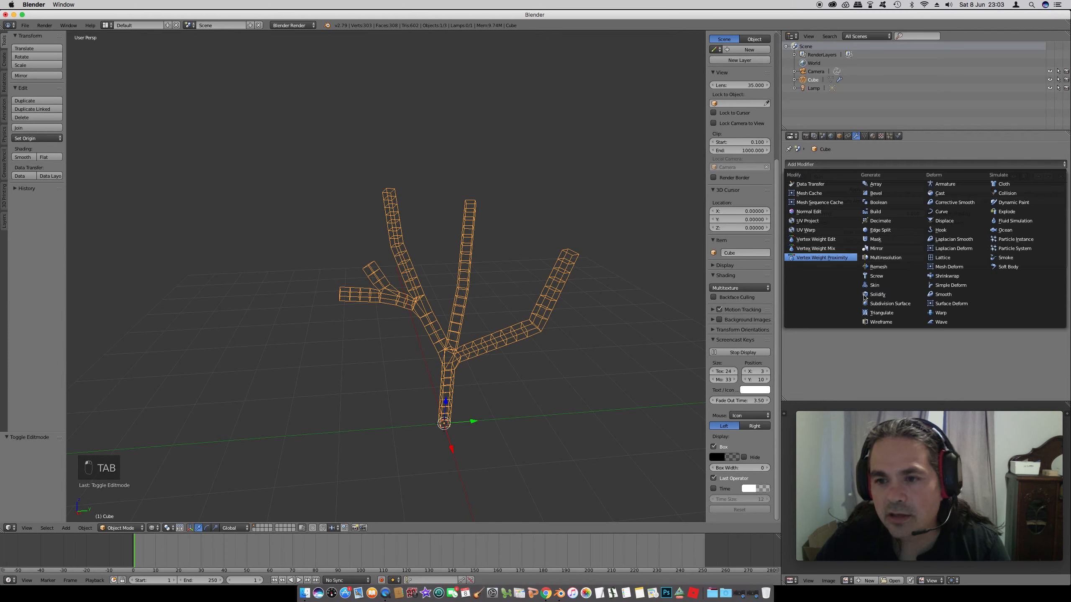
click(890, 304)
middle_drag(439, 308, 519, 329)
key(z)
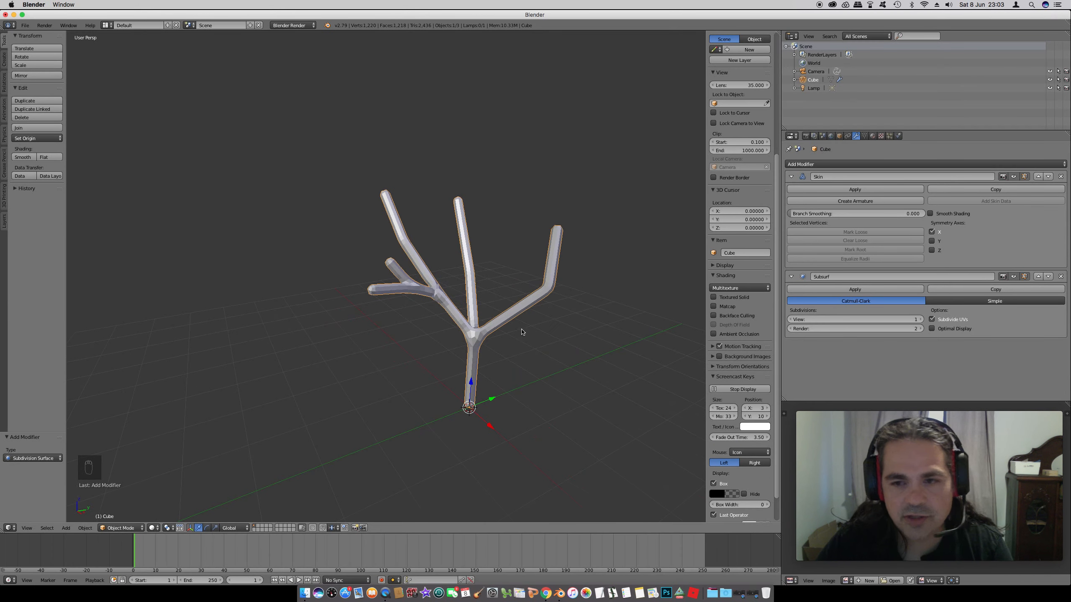
click(920, 320)
click(921, 320)
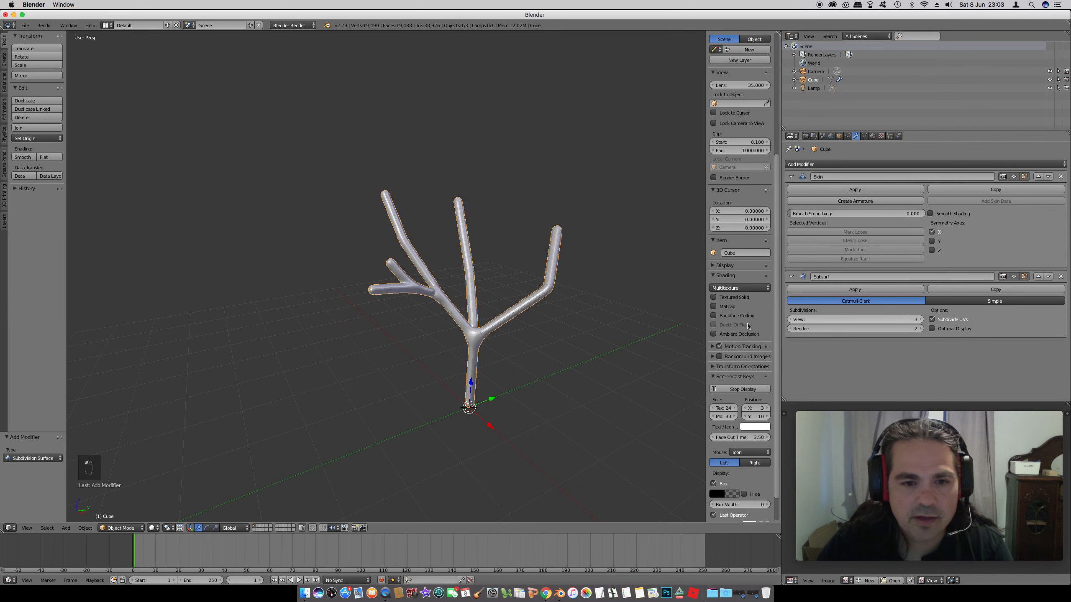
middle_drag(588, 339, 565, 325)
scroll(552, 328, up, 3)
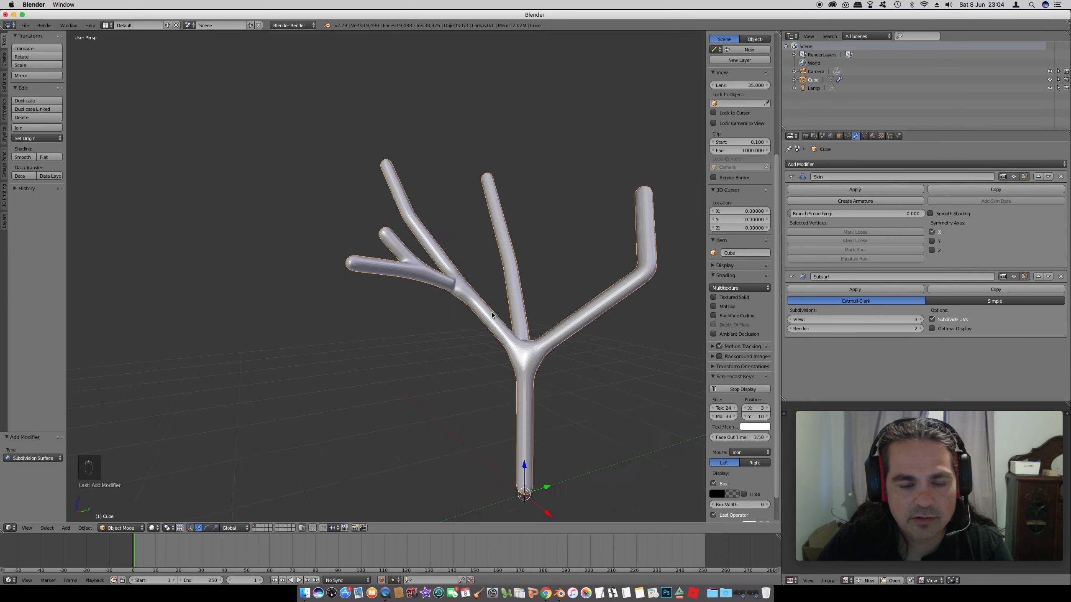
middle_drag(498, 307, 441, 274)
key(Tab)
key(Tab)
scroll(439, 261, down, 1)
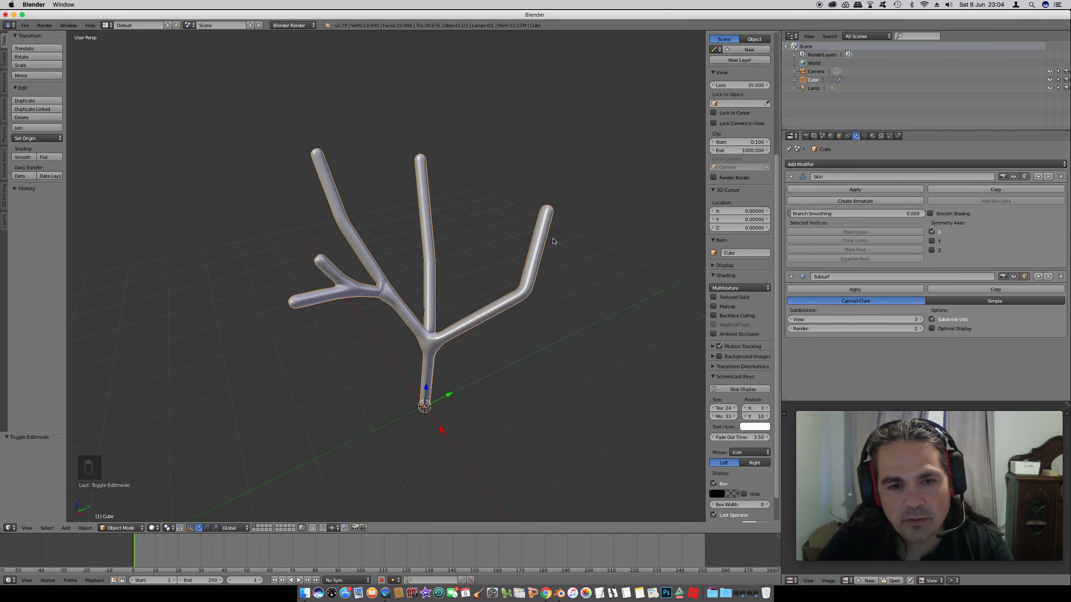
Taper the five branch tips by selecting their end vertices and scaling their skin radius to about 0.15
key(Tab)
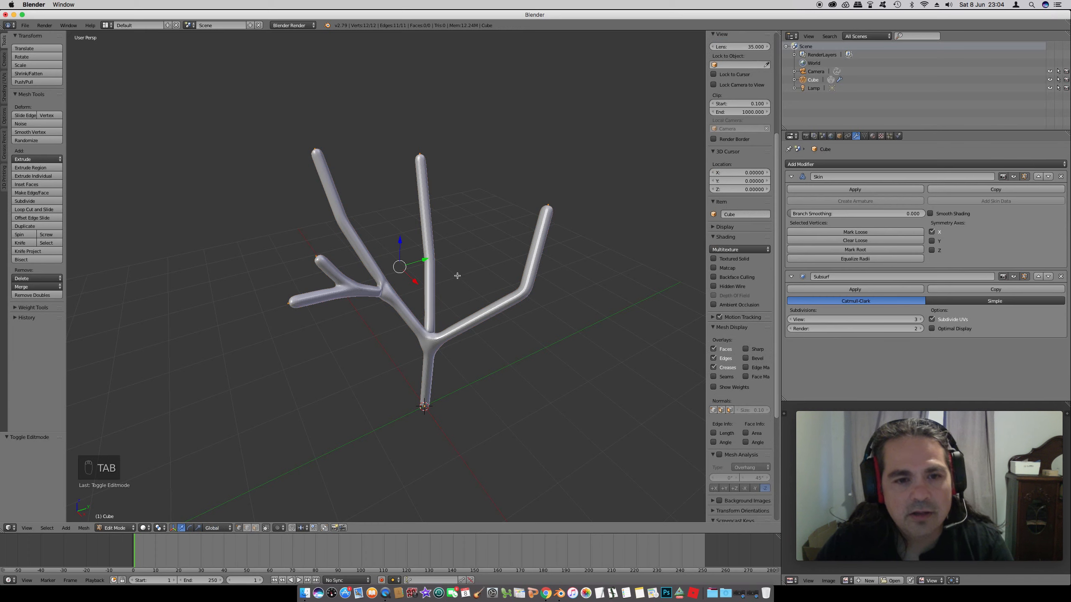
key(z)
middle_drag(457, 273, 453, 269)
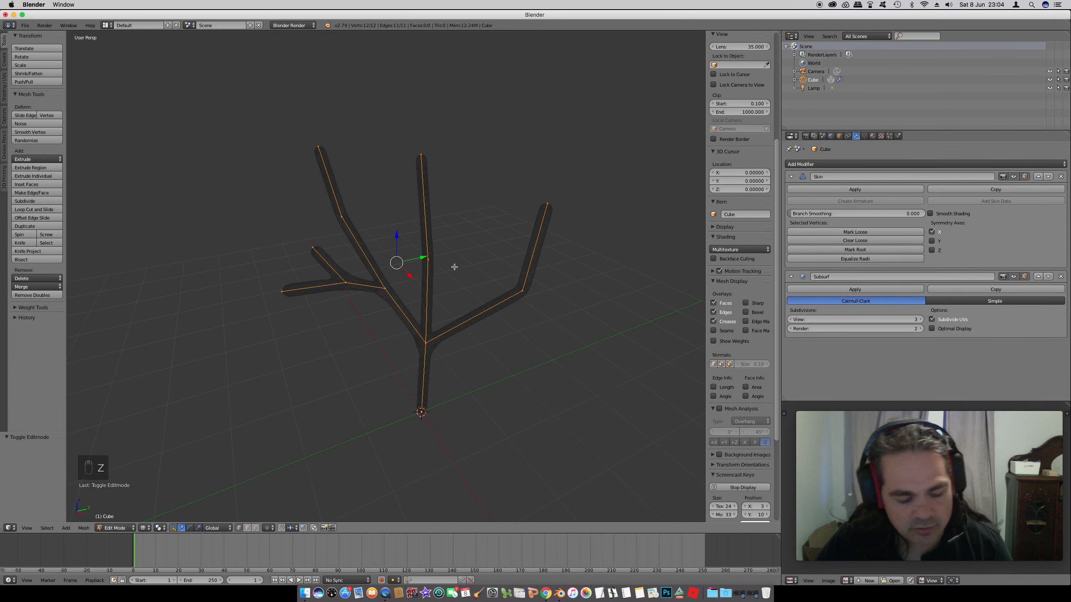
key(a)
right_click(312, 248)
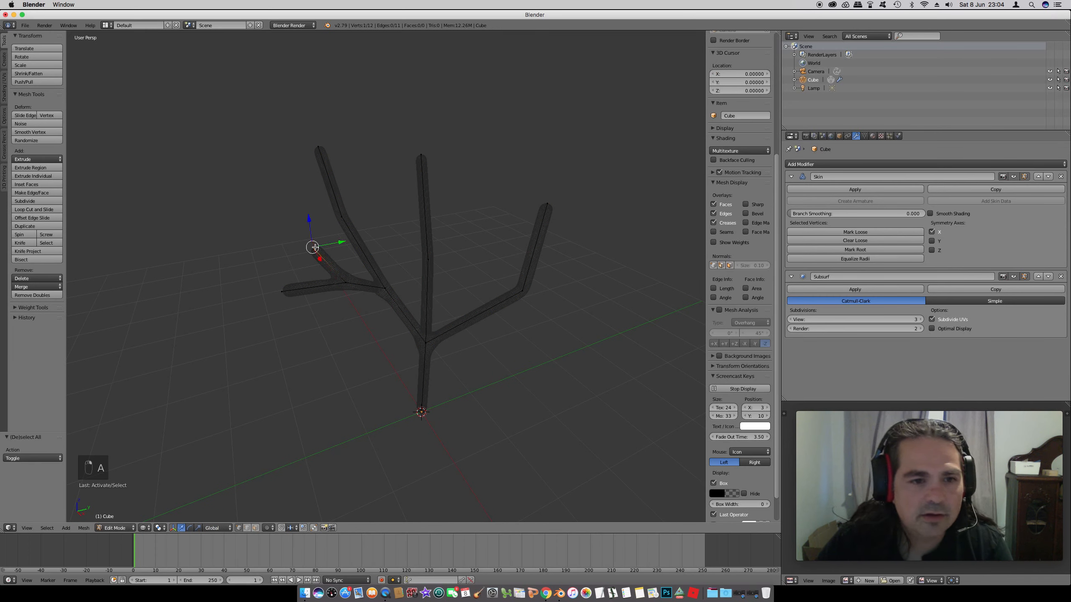
shift+right_click(281, 291)
shift+right_click(319, 144)
shift+right_click(422, 155)
shift+right_click(547, 207)
middle_drag(516, 194, 481, 229)
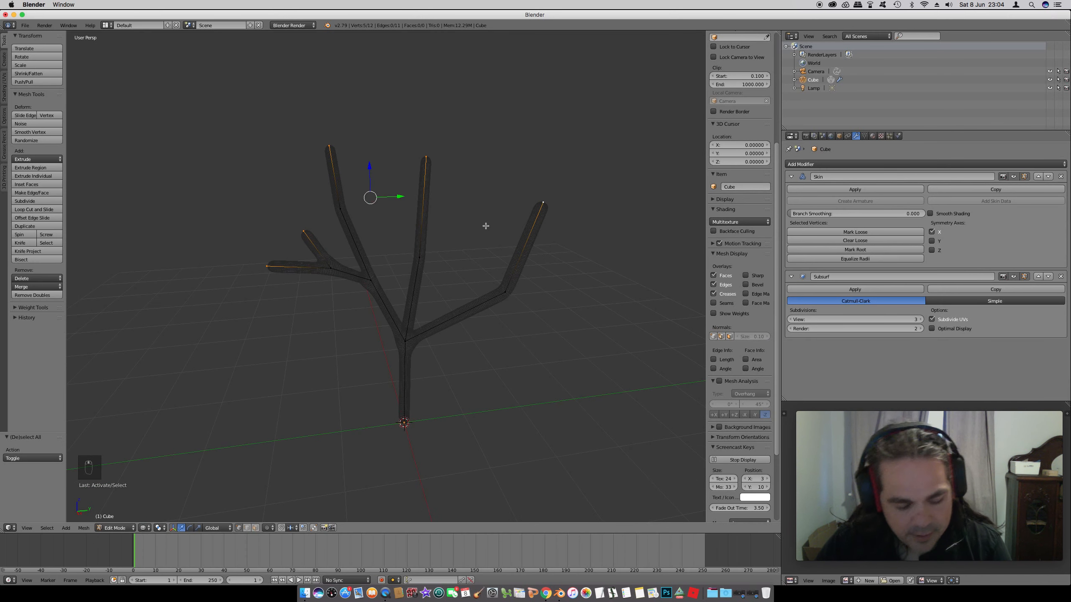
key(ctrl+a)
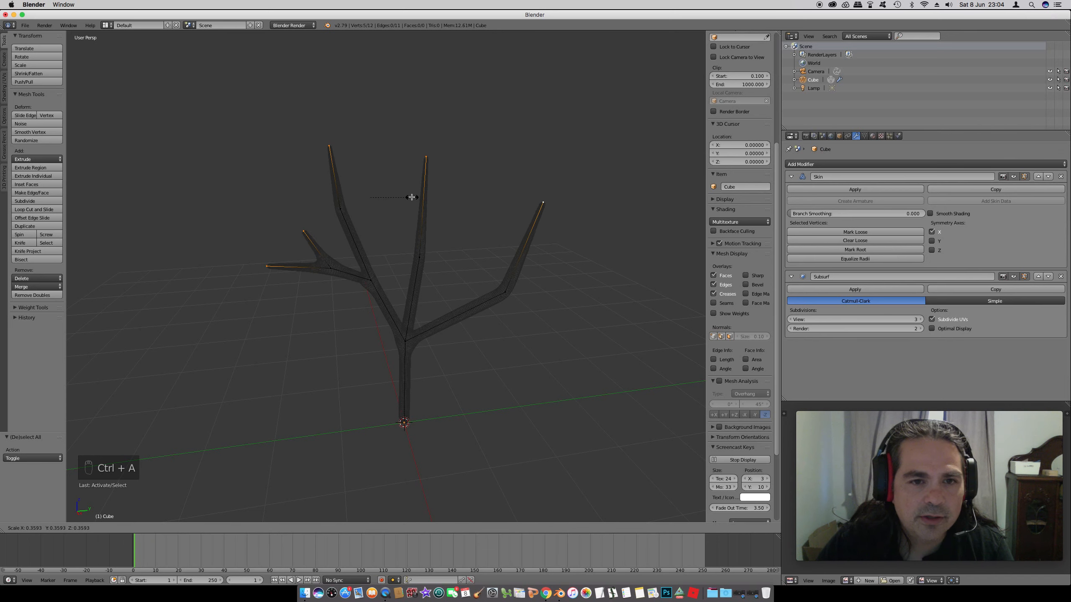
click(382, 199)
Scale the skin radius at the side-branch fork and the main trunk fork to about 0.66, then return to object mode in solid display
mouse_move(327, 267)
right_down()
mouse_move(338, 214)
mouse_move(326, 286)
mouse_move(331, 274)
right_up()
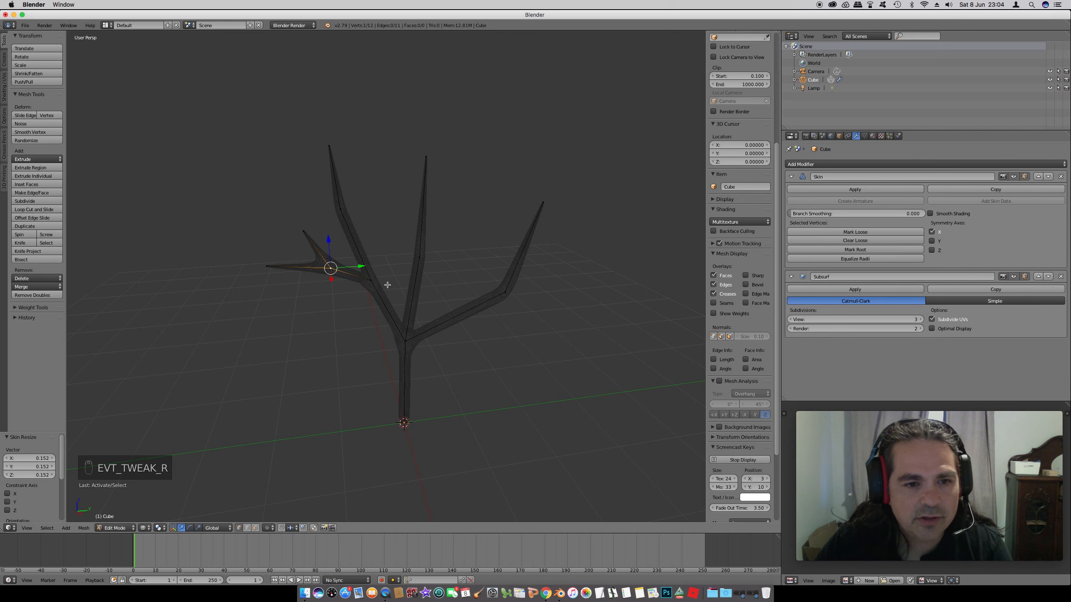
shift+right_click(406, 340)
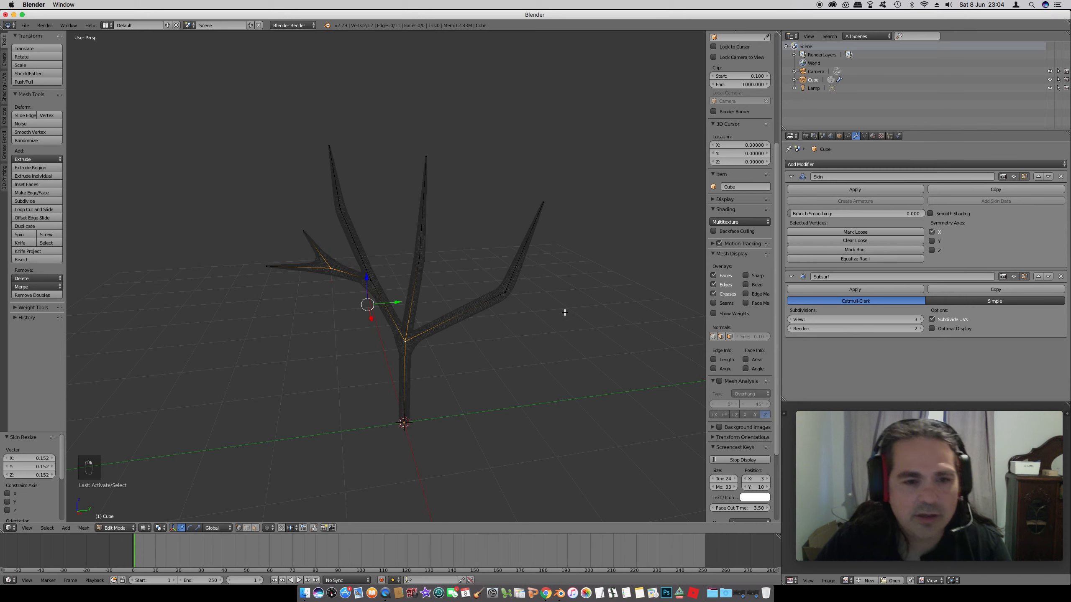
key(ctrl+a)
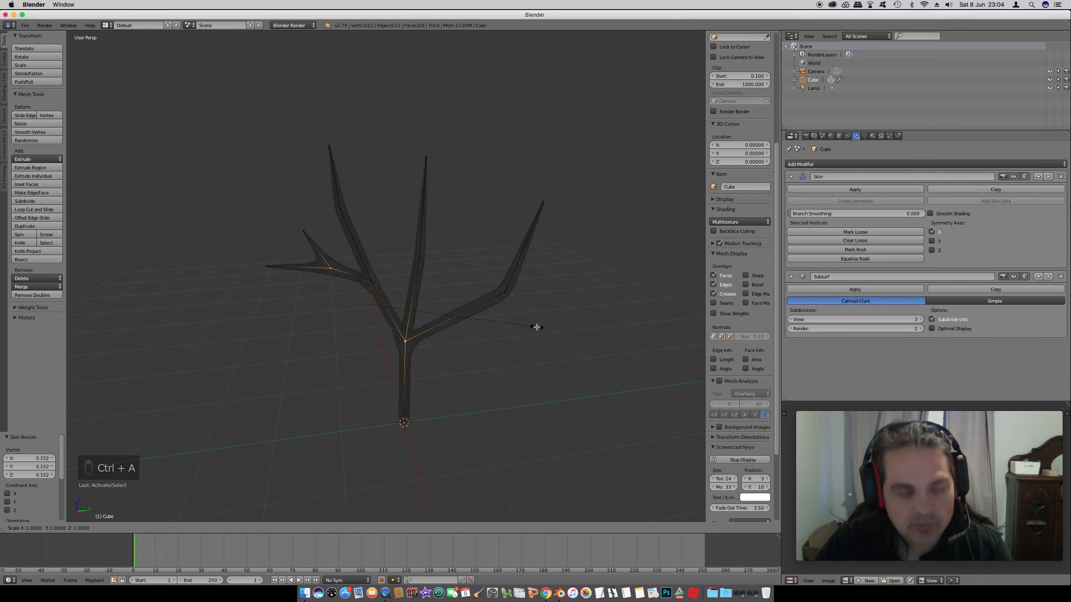
click(481, 335)
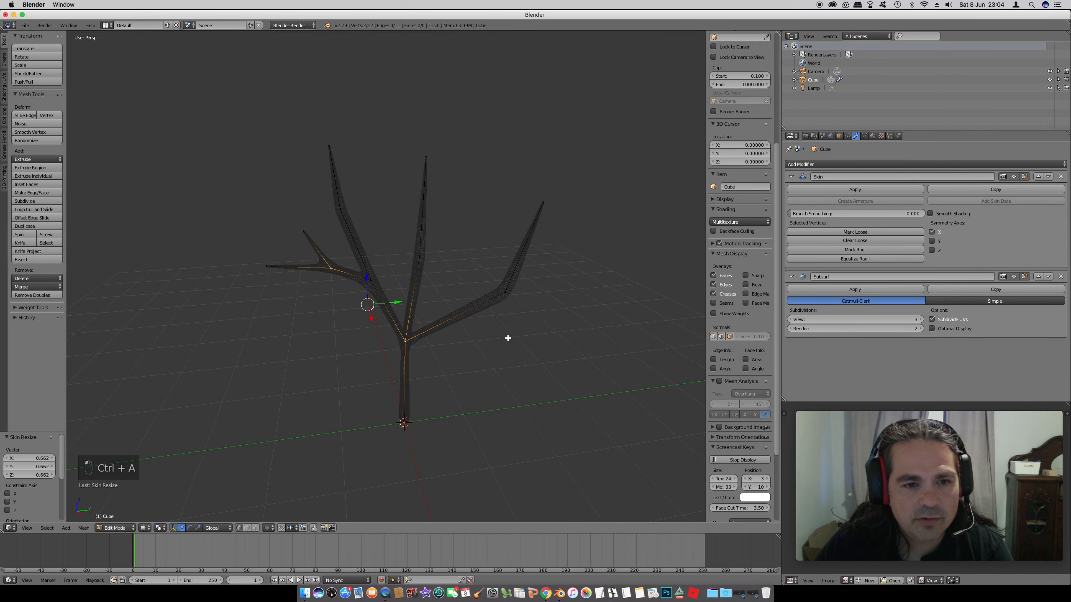
key(Tab)
mouse_move(521, 364)
middle_down()
mouse_move(535, 363)
mouse_move(500, 333)
mouse_move(485, 340)
mouse_move(514, 332)
middle_up()
key(z)
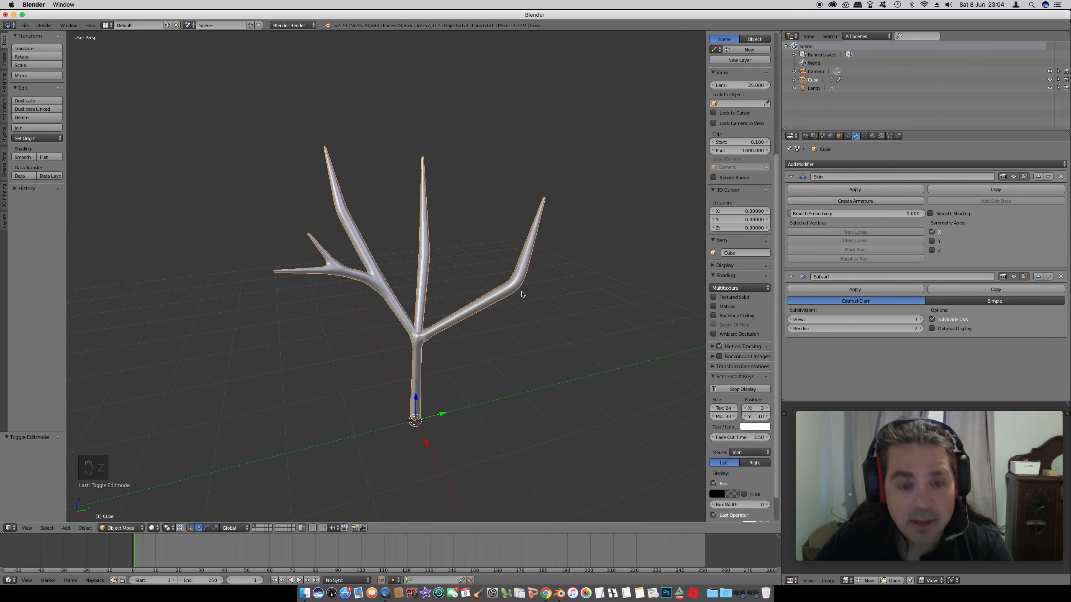
Deselect the tree and lower the Subdivision Surface modifier's view subdivisions to 1
key(Tab)
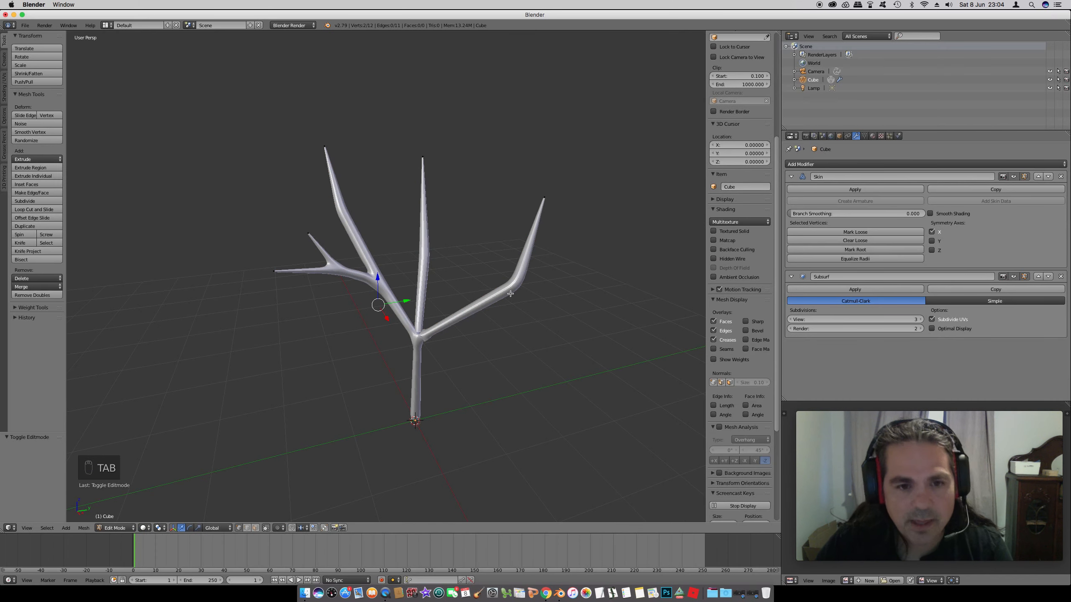
key(Tab)
key(z)
middle_drag(422, 426, 418, 401)
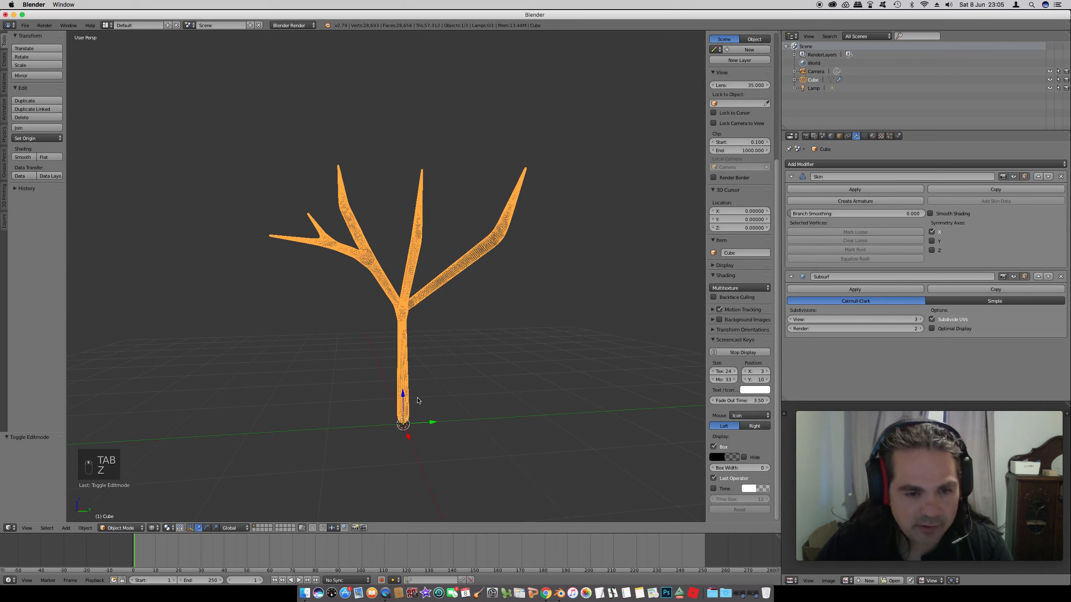
key(a)
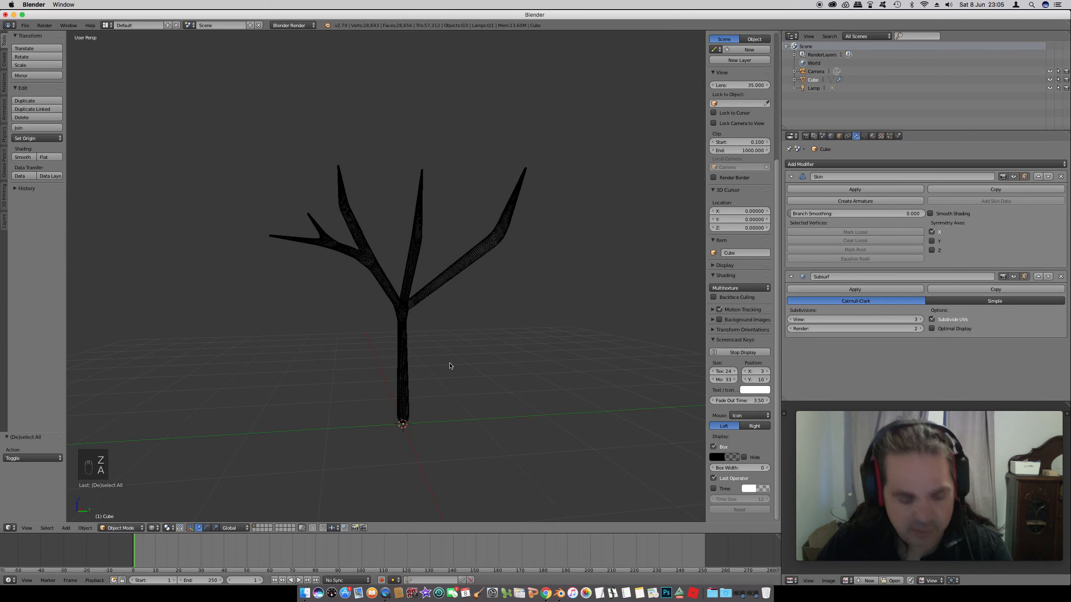
key(z)
click(788, 322)
click(788, 323)
middle_drag(416, 369, 426, 374)
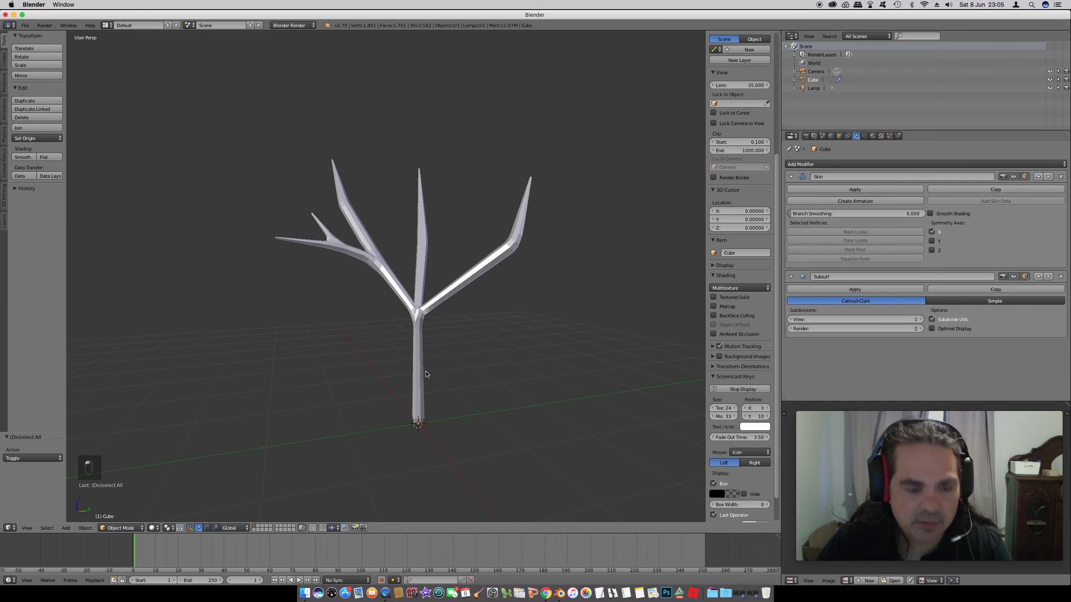
In wireframe edit mode and front orthographic view, extrude a two-segment root from the trunk's base vertex downward toward negative X
key(z)
scroll(432, 367, up, 3)
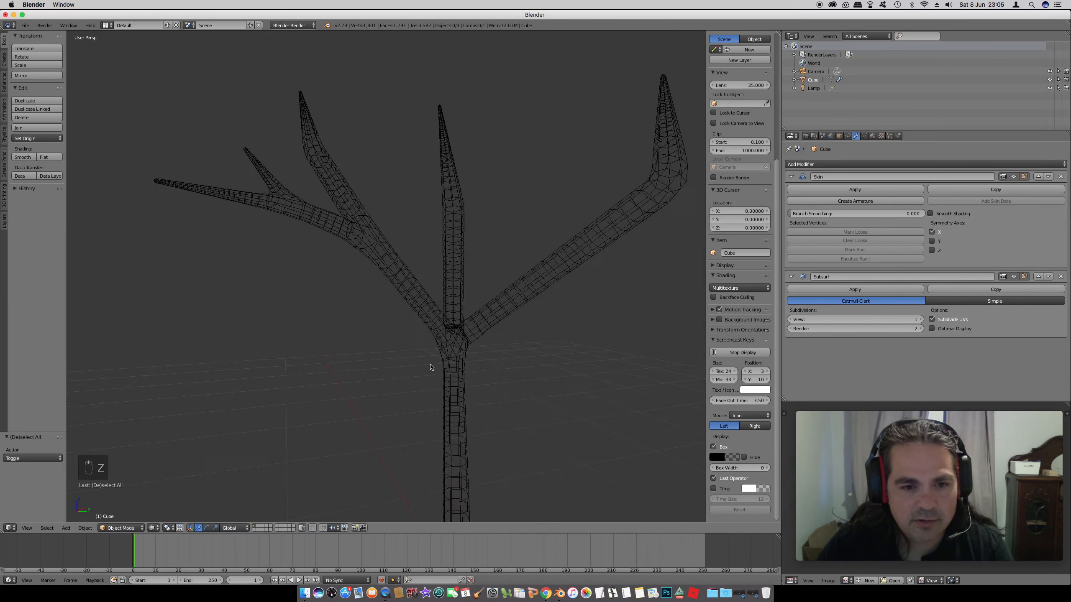
key(Tab)
scroll(447, 359, down, 5)
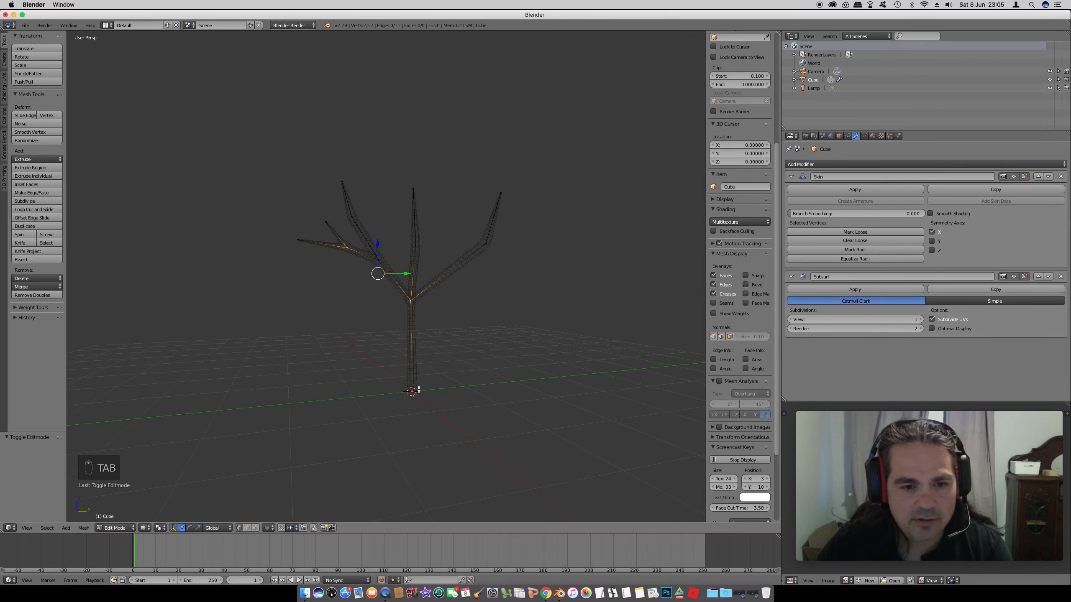
middle_drag(434, 375, 429, 377)
key(KP_1)
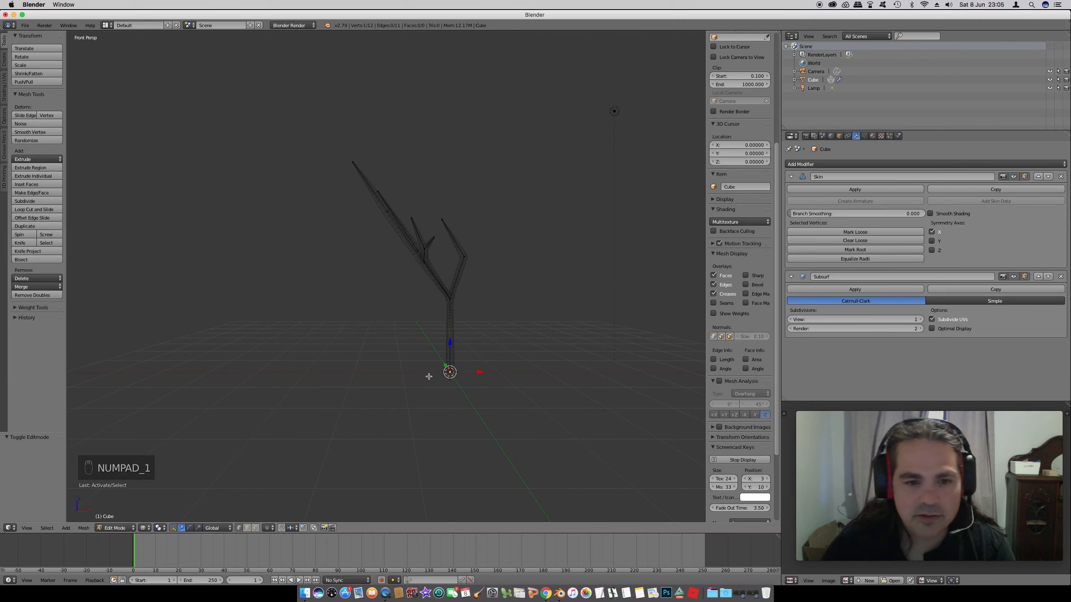
key(KP_5)
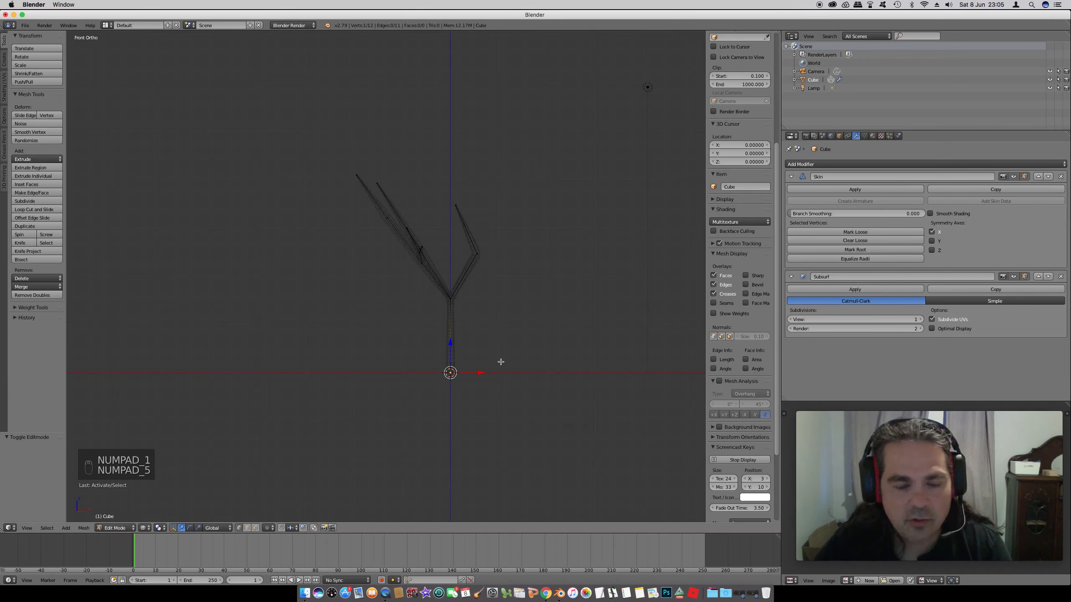
scroll(490, 353, up, 4)
shift+middle_drag(474, 328, 475, 337)
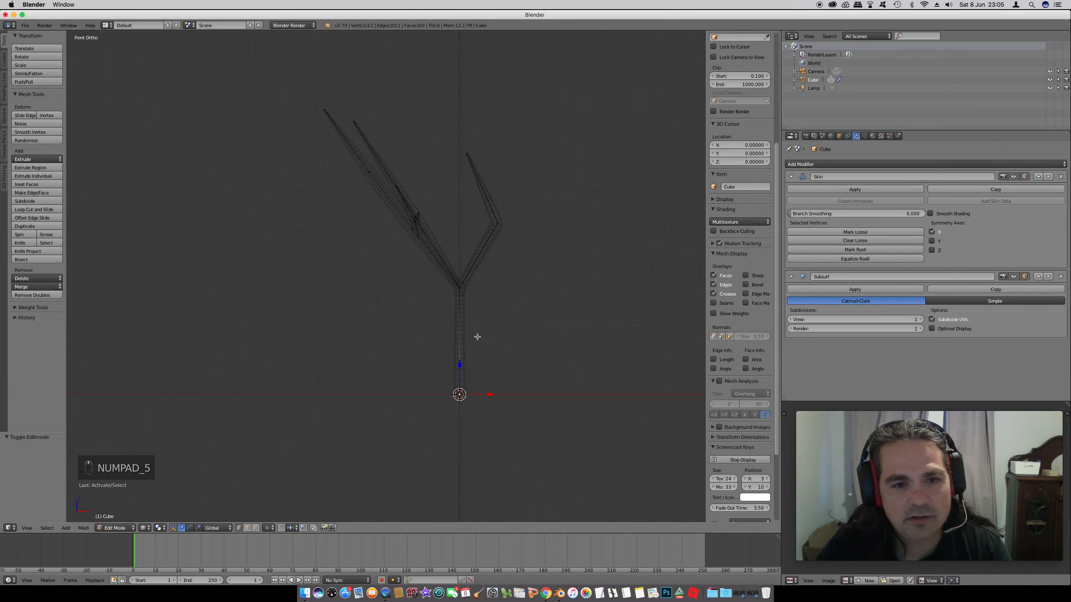
key(e)
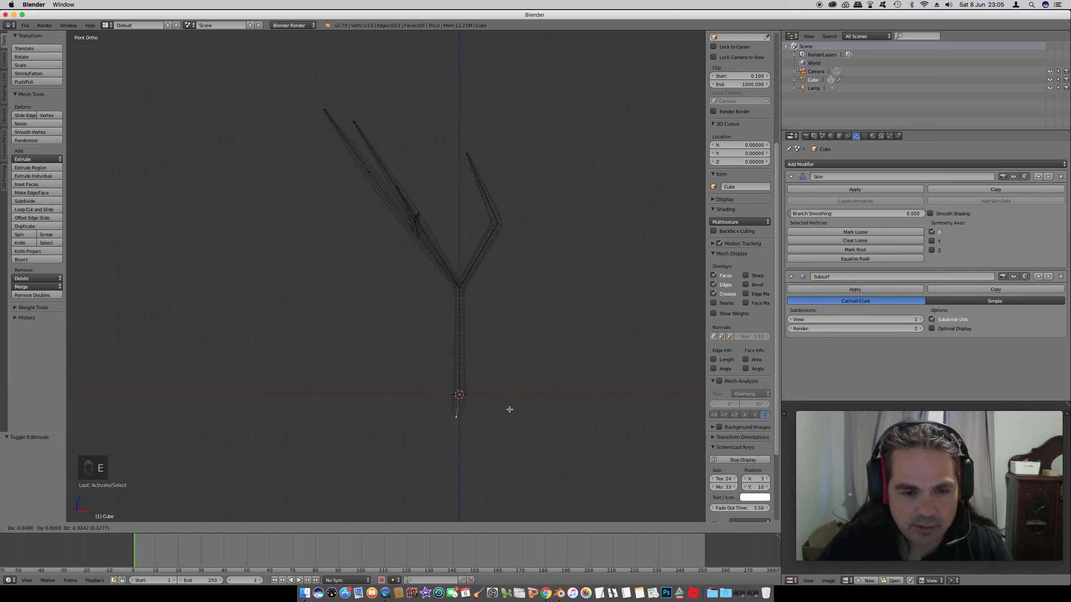
click(502, 408)
key(e)
click(451, 459)
Extrude a four-segment, gently zigzagging root from the trunk's base vertex outward along positive X
right_click(458, 406)
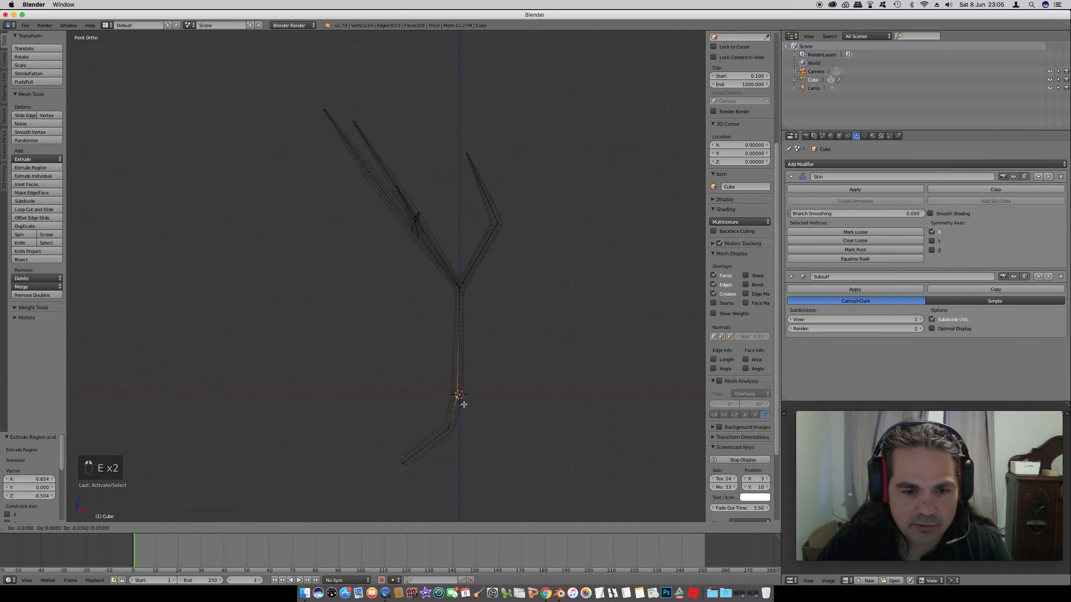
key(e)
click(502, 411)
key(e)
click(593, 398)
key(e)
click(645, 422)
key(e)
click(663, 422)
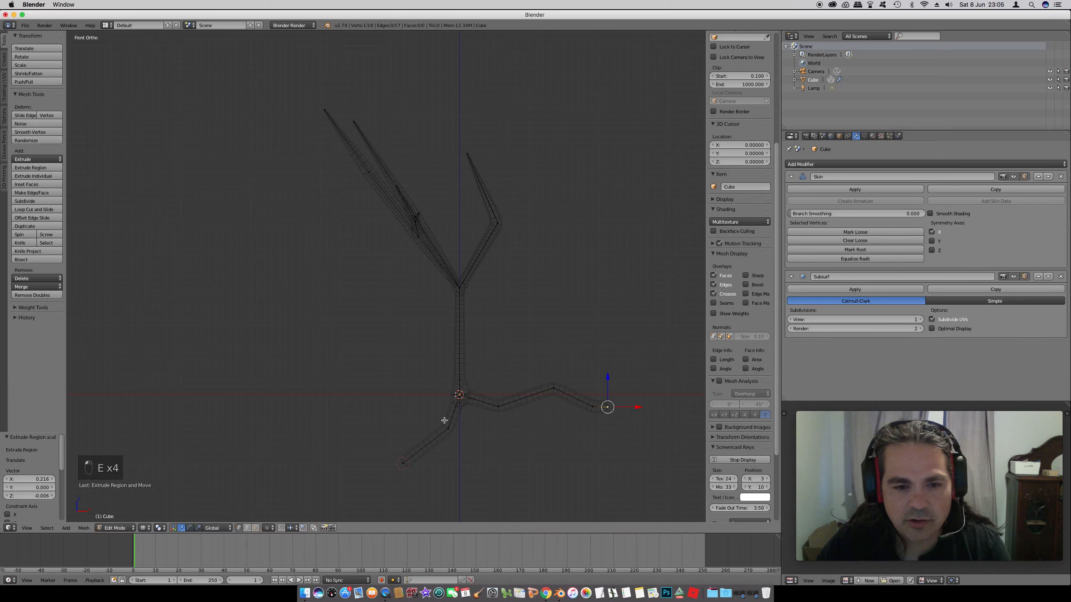
Extrude another four-segment root from the trunk's base vertex outward along negative X, just below ground level
right_click(459, 394)
key(e)
click(420, 392)
key(e)
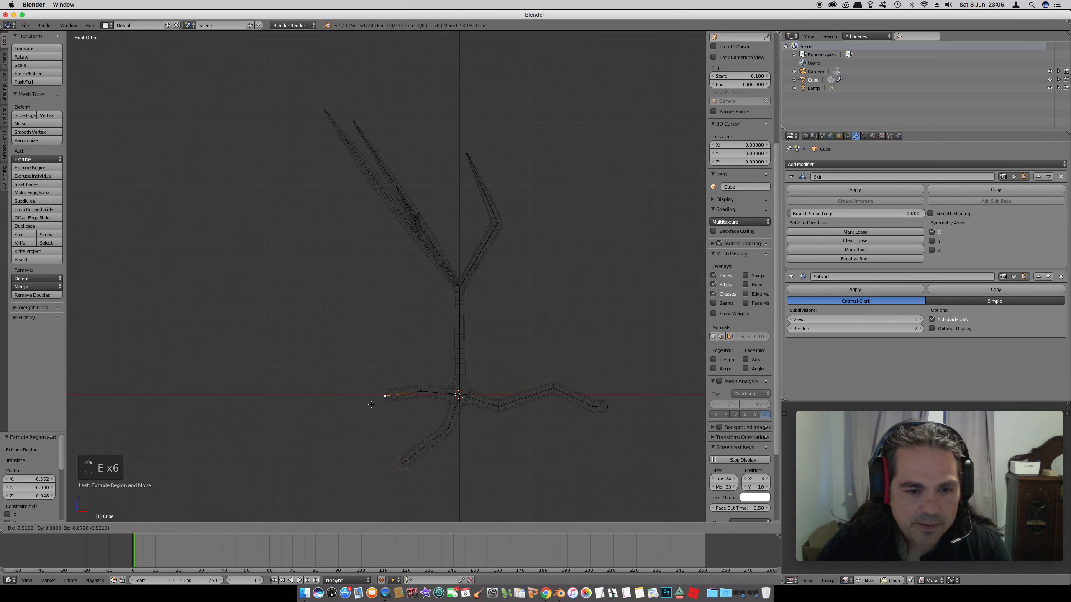
click(353, 406)
key(e)
click(324, 400)
key(e)
click(266, 415)
In top view, move the three outer vertices of the positive-X root toward negative Y to bend it
key(KP_7)
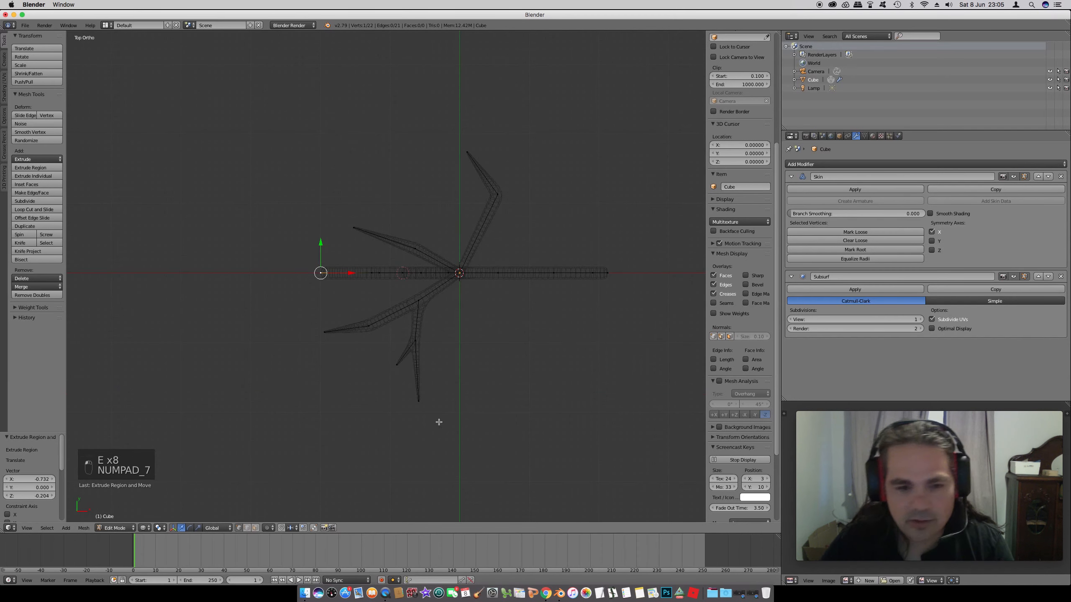
right_click(601, 275)
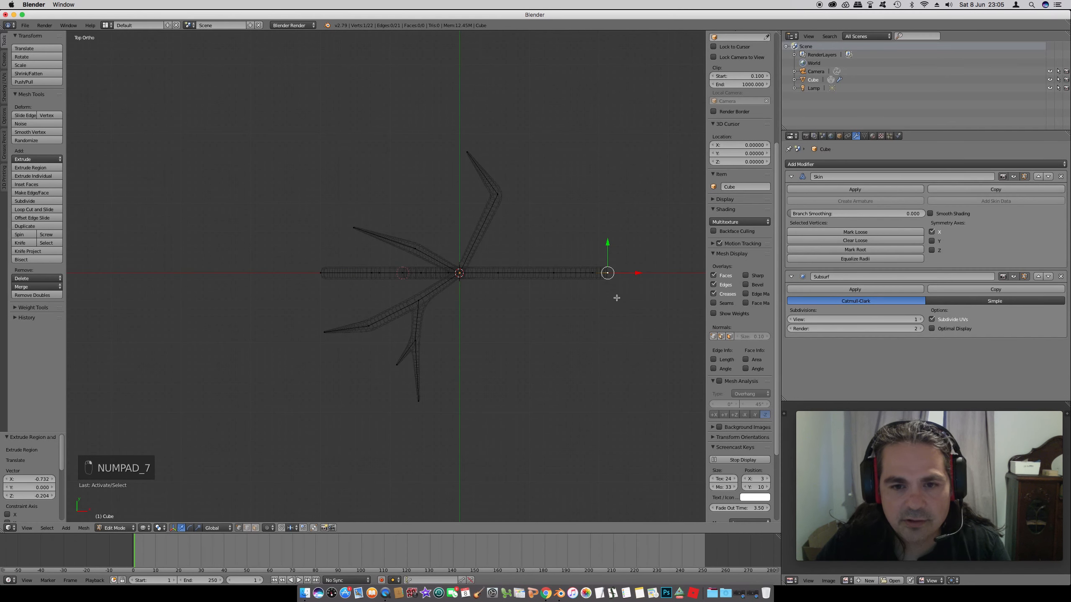
key(a)
key(a)
key(b)
drag(615, 299, 519, 243)
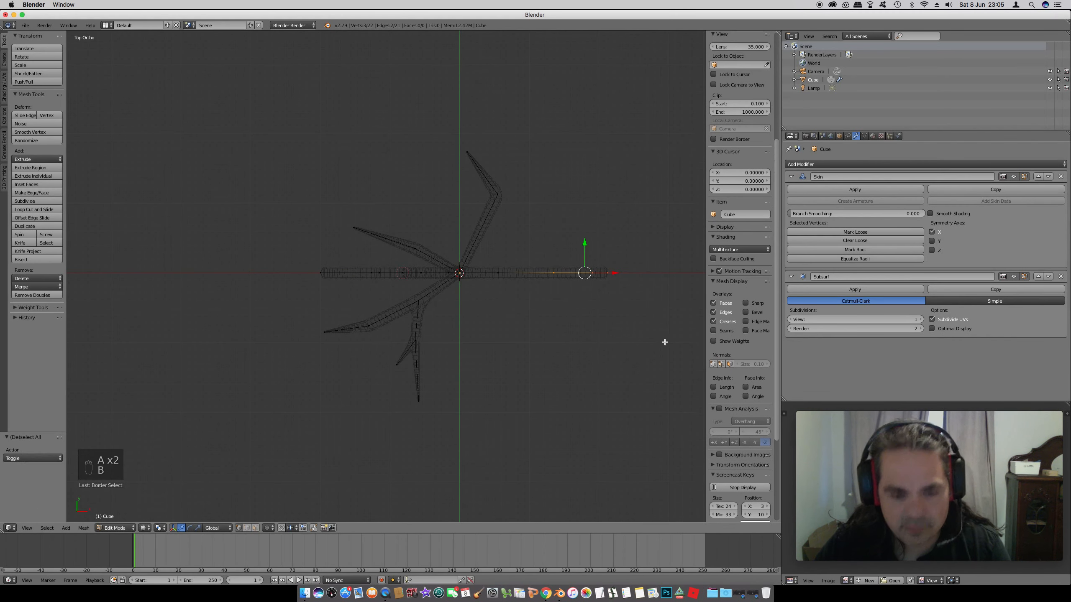
key(g)
click(589, 325)
key(a)
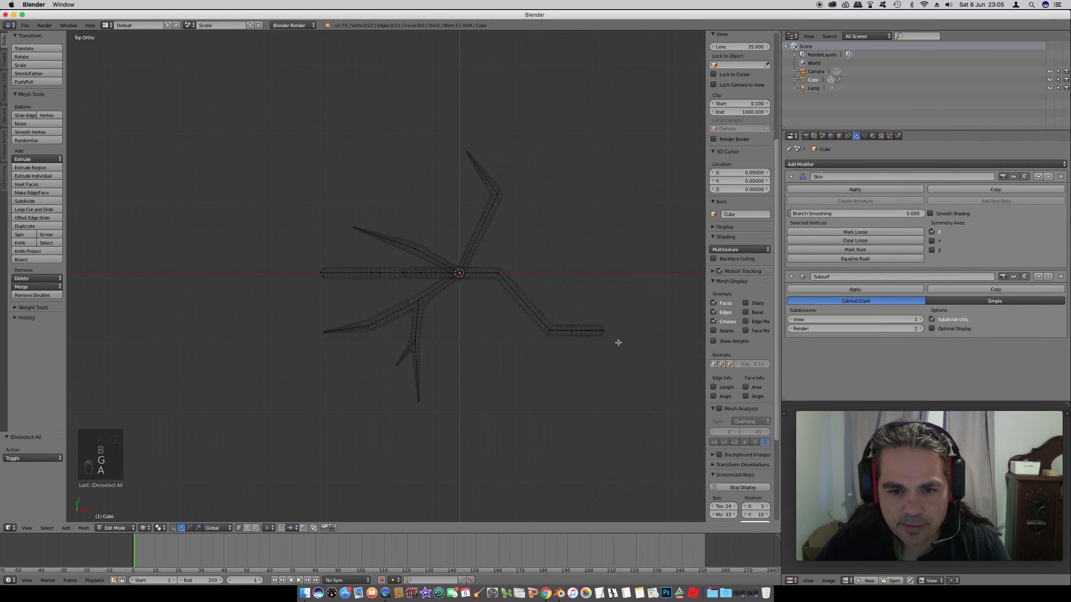
Move the last two vertices of the positive-X root further toward negative Y, and its tip about 0.4 more
right_click(589, 324)
key(g)
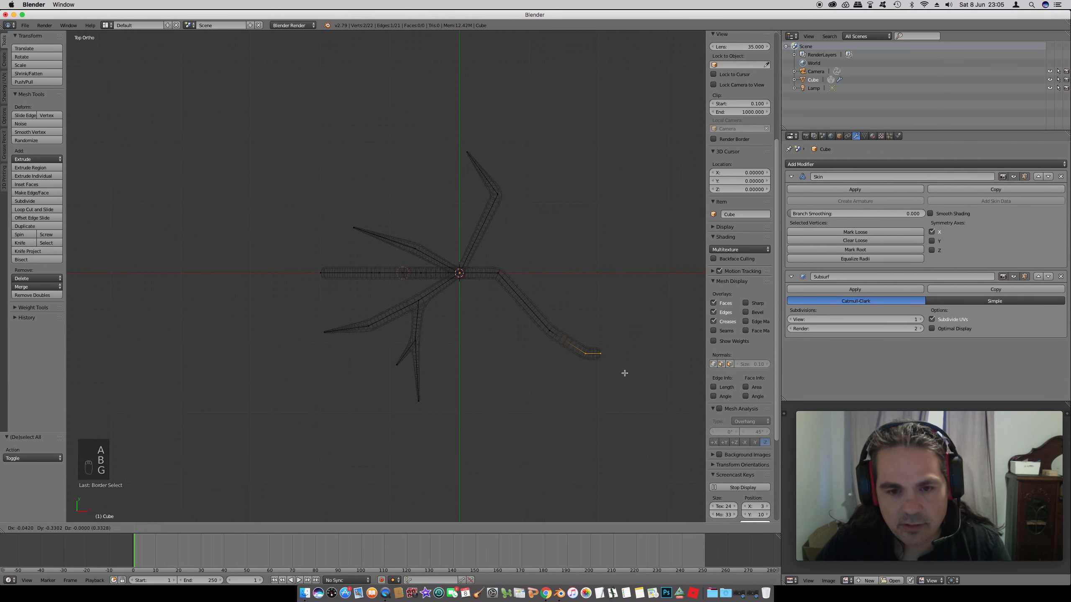
click(607, 365)
key(a)
right_click(597, 360)
key(r)
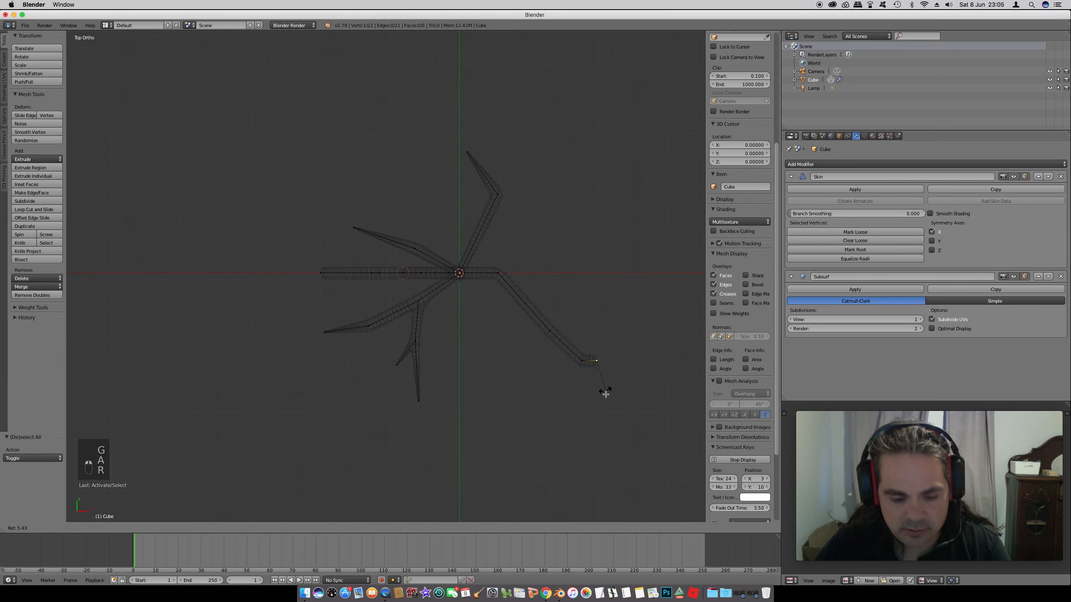
click(612, 378)
key(g)
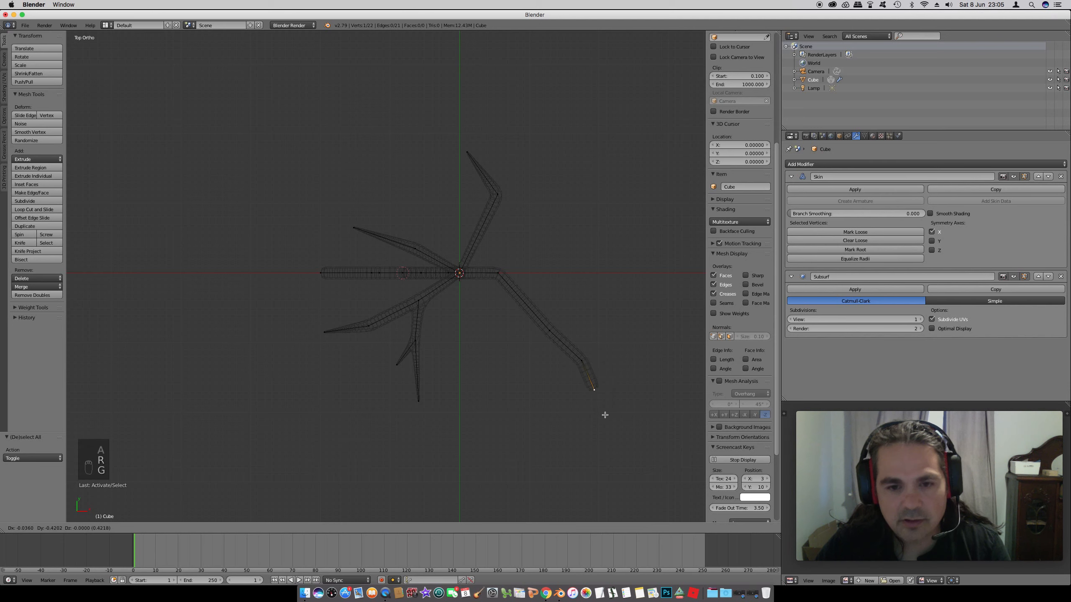
click(605, 413)
Zigzag the long negative-X root in top view by moving its tip toward positive Y and offsetting its inner vertices alternately along Y
right_click(323, 274)
key(g)
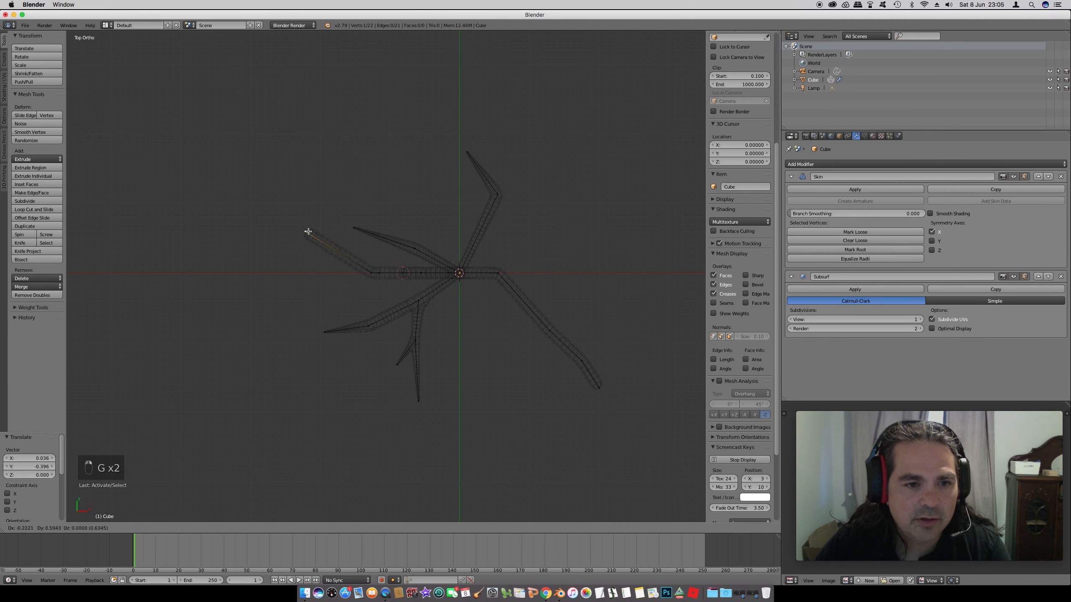
click(302, 213)
right_click(372, 276)
key(g)
click(371, 262)
right_click(377, 279)
key(g)
click(376, 291)
right_click(408, 273)
key(g)
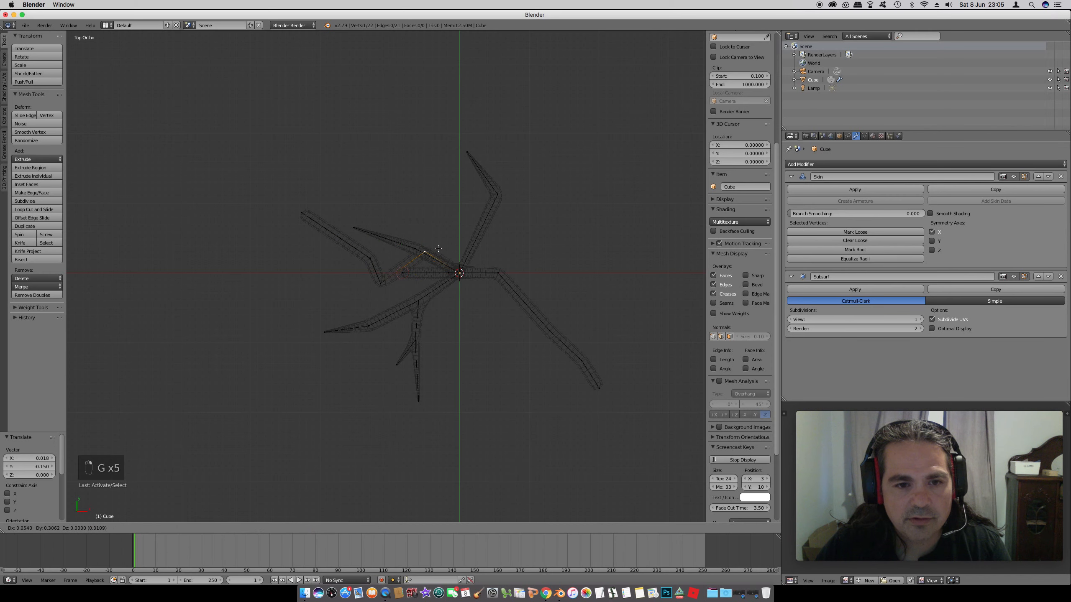
click(438, 248)
Move the short root's end vertex about 0.48 in X and -0.8 in Y, and extrude two more segments toward negative X
middle_drag(471, 287, 449, 249)
right_click(406, 445)
key(KP_7)
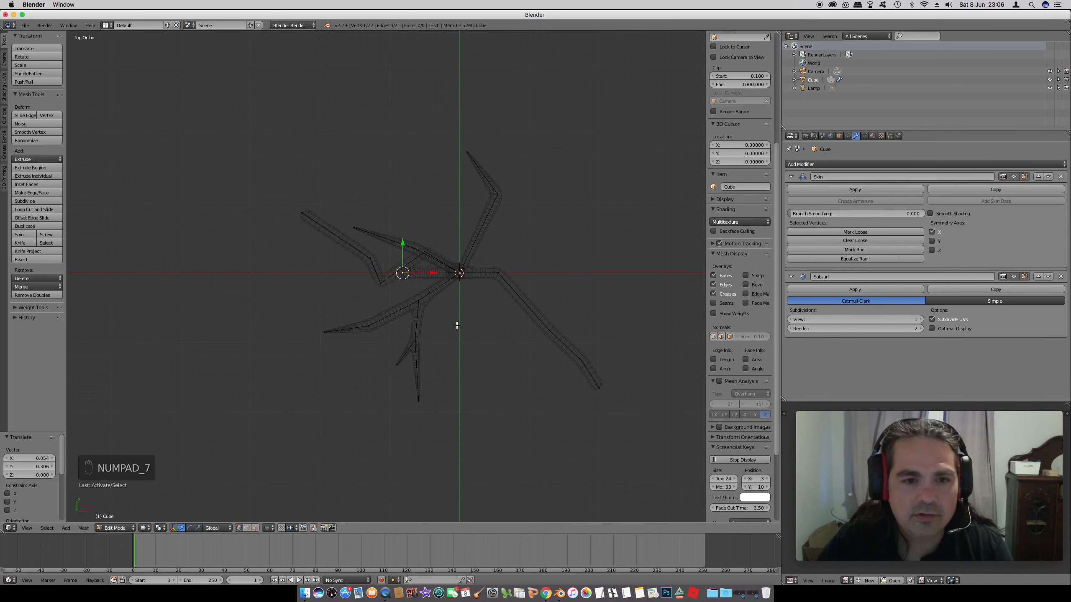
key(g)
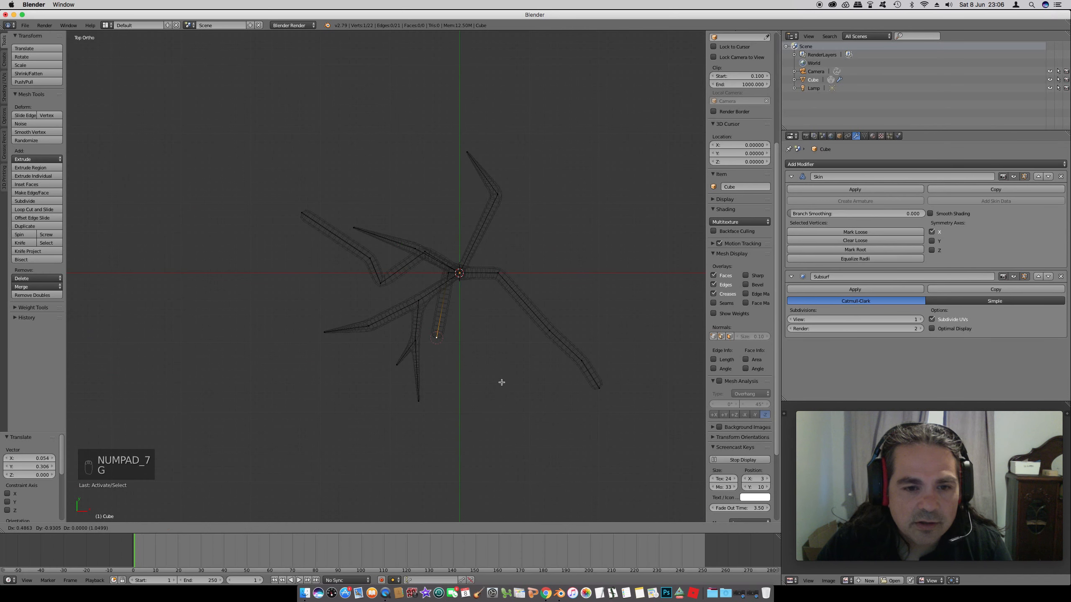
click(497, 379)
key(e)
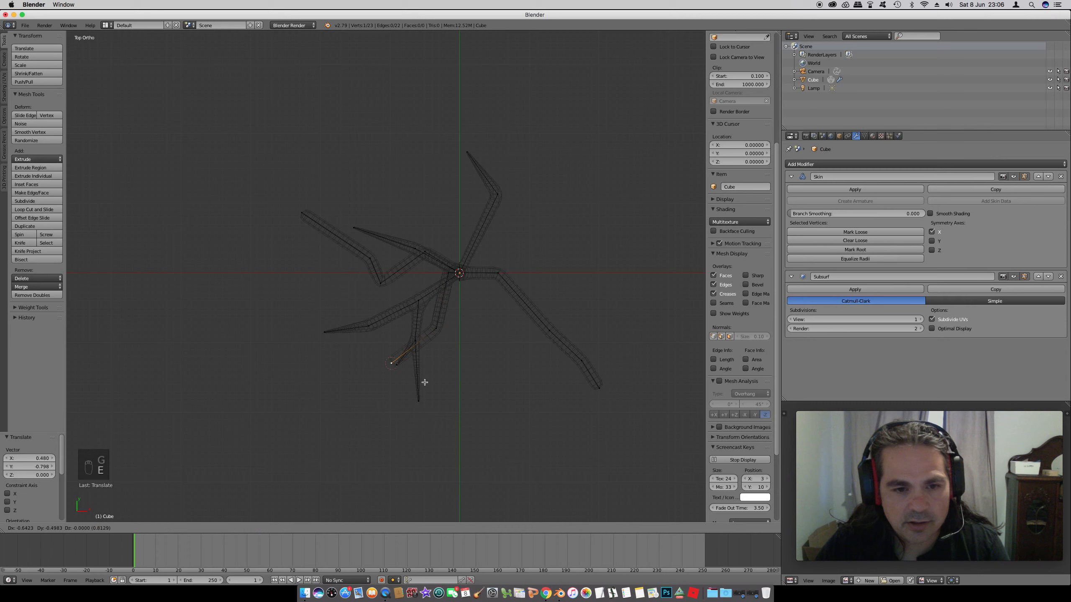
click(422, 385)
key(e)
click(335, 408)
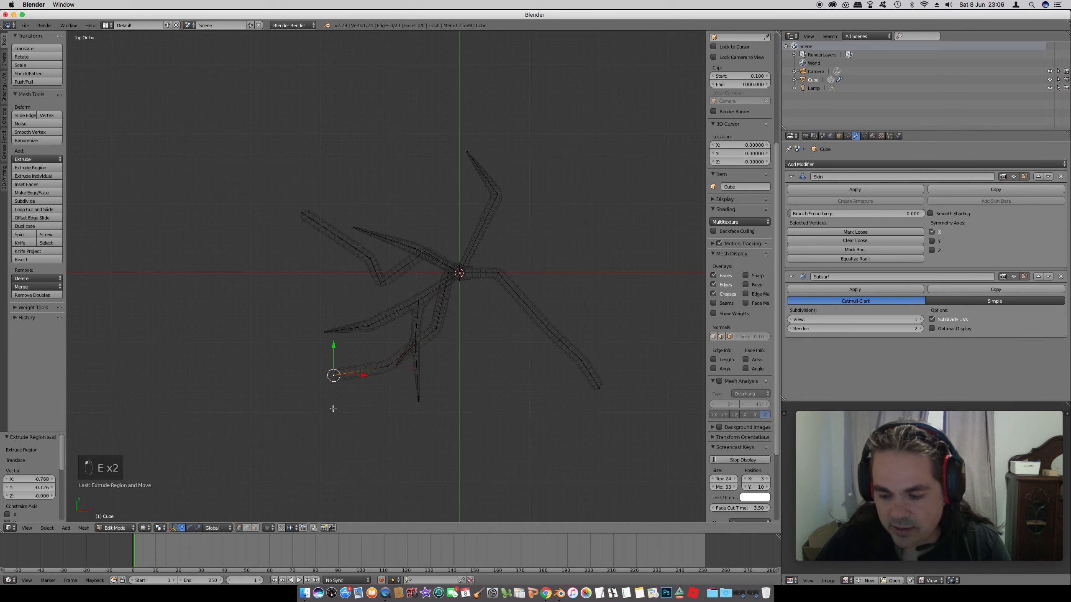
key(KP_5)
key(KP_5)
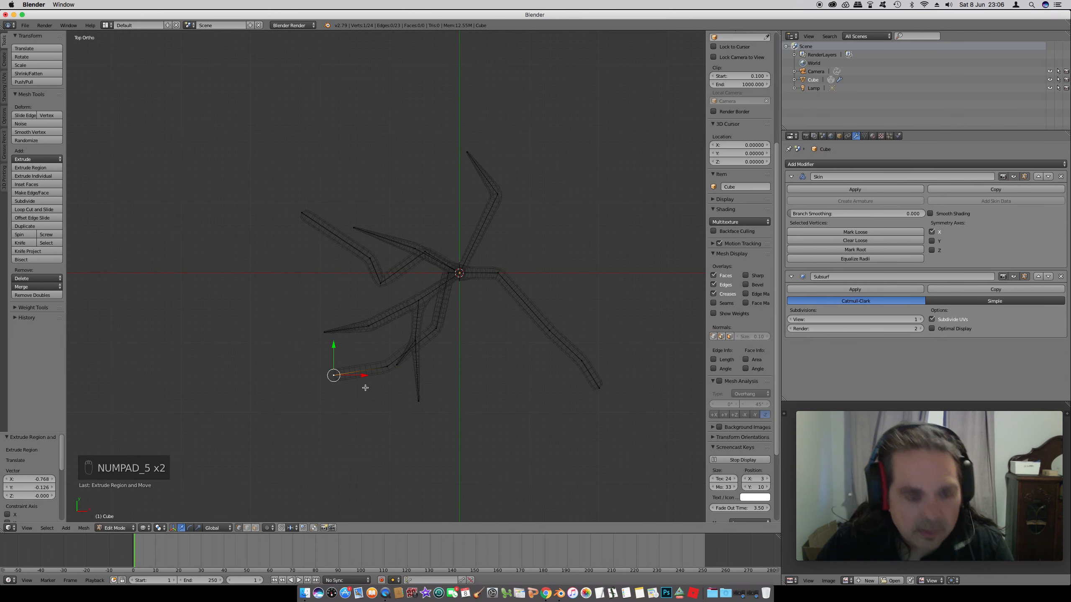
Clear the selection and select the end vertices of all three roots together
key(a)
key(a)
key(a)
right_click(310, 214)
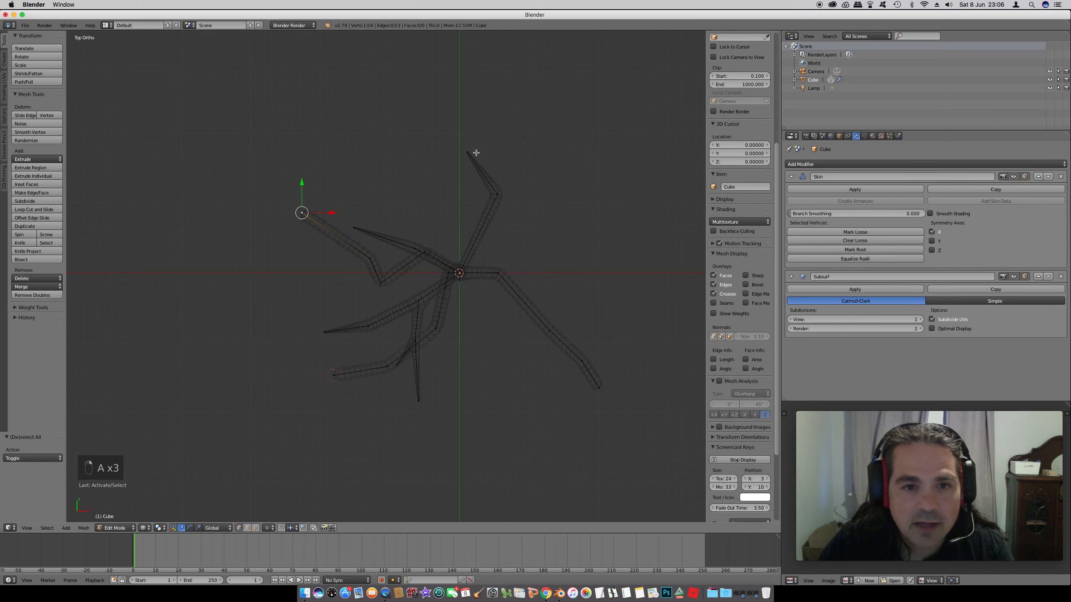
shift+right_click(599, 389)
shift+right_click(334, 374)
middle_drag(435, 430, 440, 374)
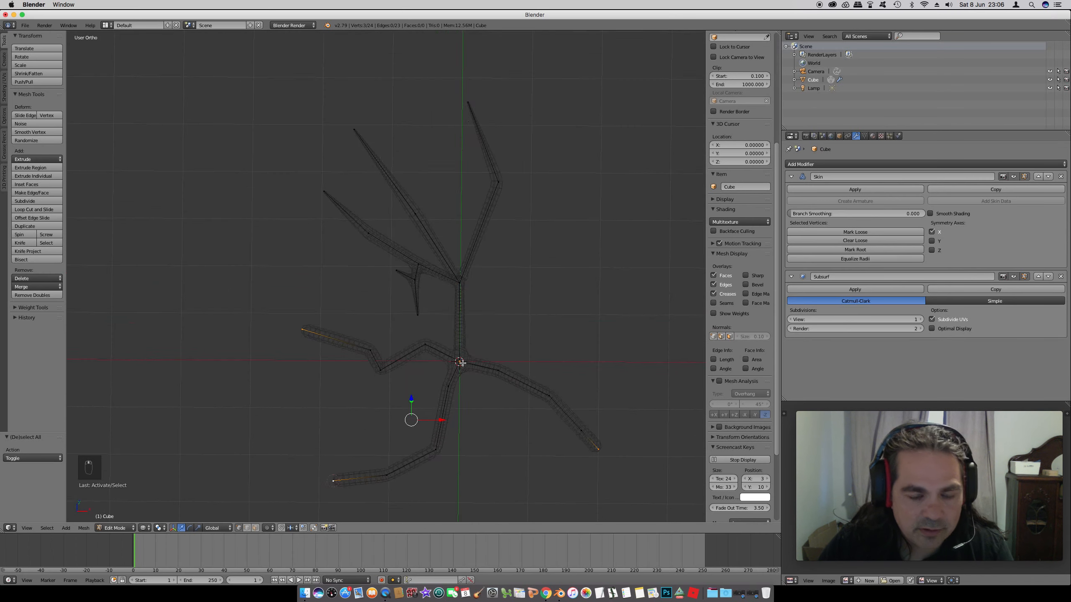
Return the tree to object mode in solid display and inspect its roots from different angles
scroll(440, 375, down, 3)
key(Tab)
key(z)
mouse_move(478, 292)
middle_down()
mouse_move(462, 299)
mouse_move(468, 308)
mouse_move(507, 299)
mouse_move(533, 261)
mouse_move(464, 321)
mouse_move(485, 306)
mouse_move(474, 294)
mouse_move(500, 296)
mouse_move(469, 306)
mouse_move(417, 298)
mouse_move(483, 294)
mouse_move(497, 307)
mouse_move(456, 314)
mouse_move(473, 317)
mouse_move(441, 311)
mouse_move(507, 330)
middle_up()
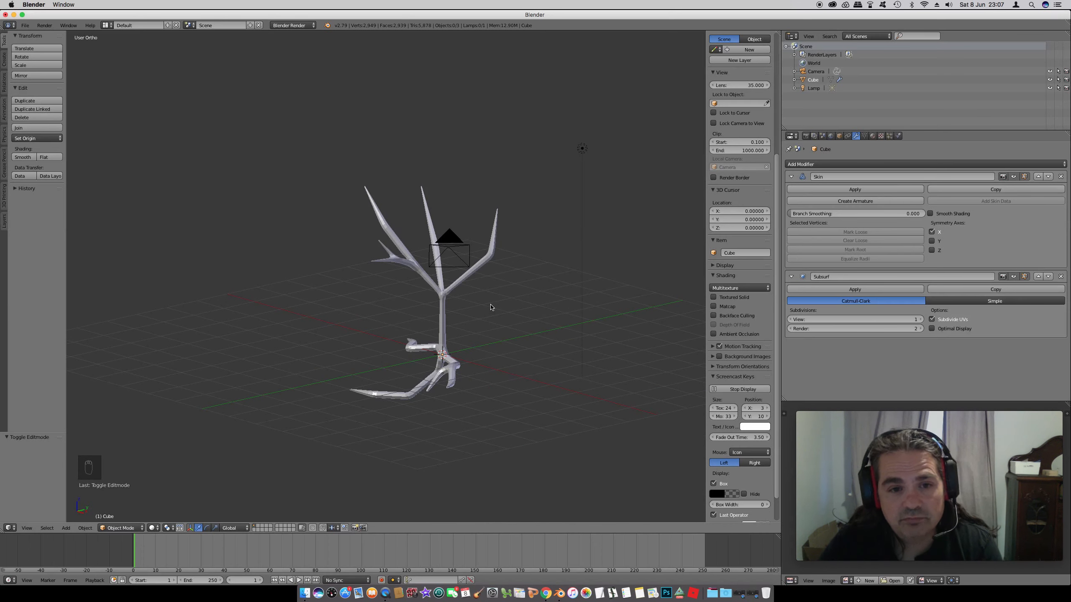
middle_drag(482, 311, 508, 311)
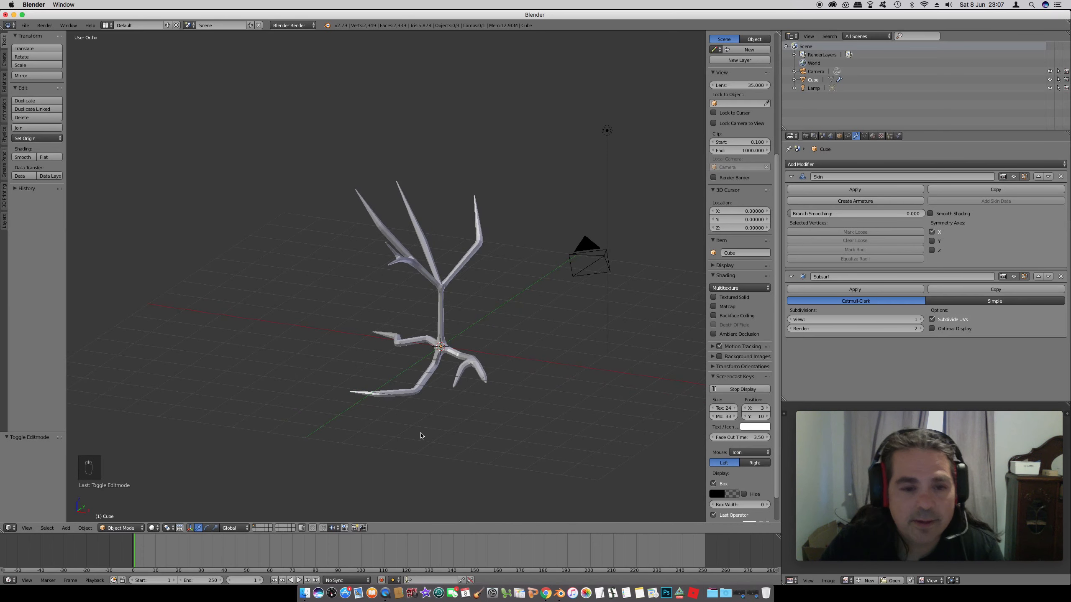